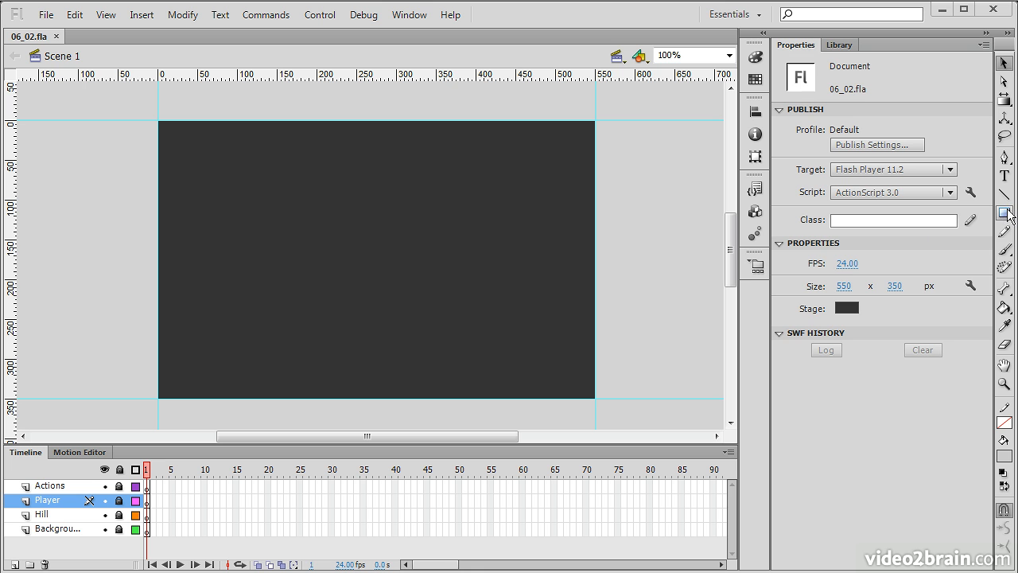
Pick the Rectangle tool, unlock the Background layer and draw a rectangle covering the whole stage
click(1006, 213)
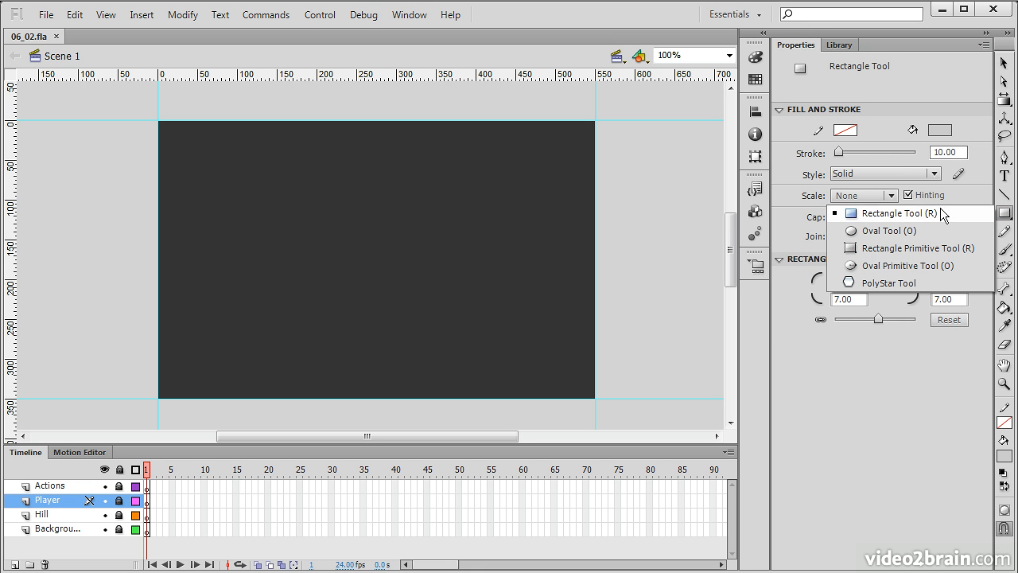
click(902, 217)
click(120, 530)
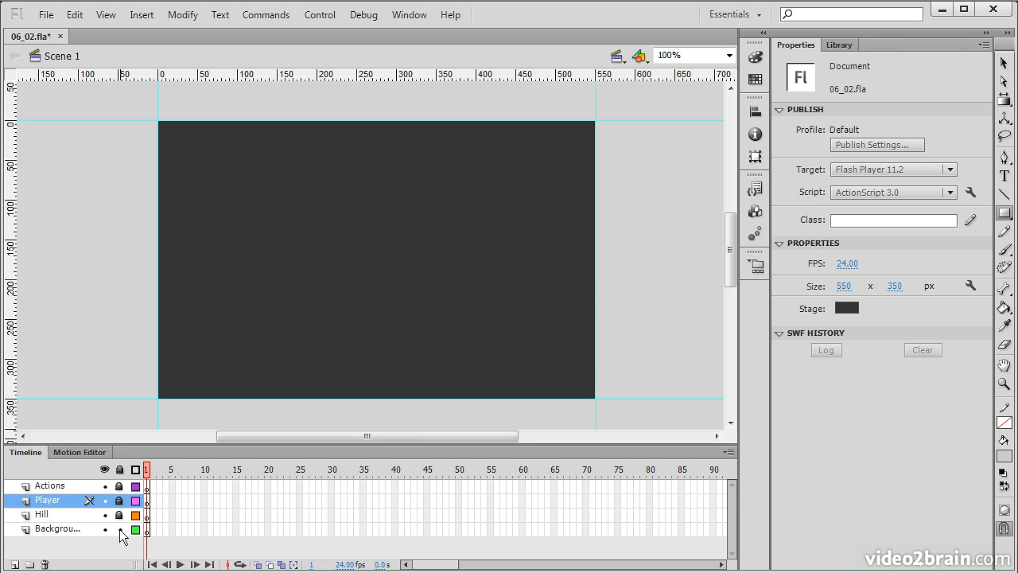
click(146, 530)
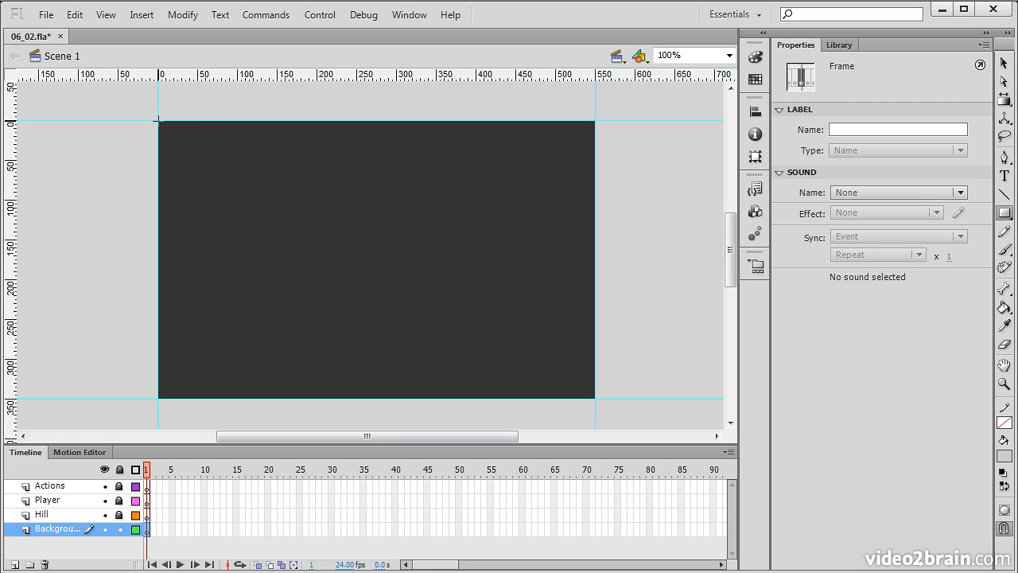
drag(158, 120, 594, 398)
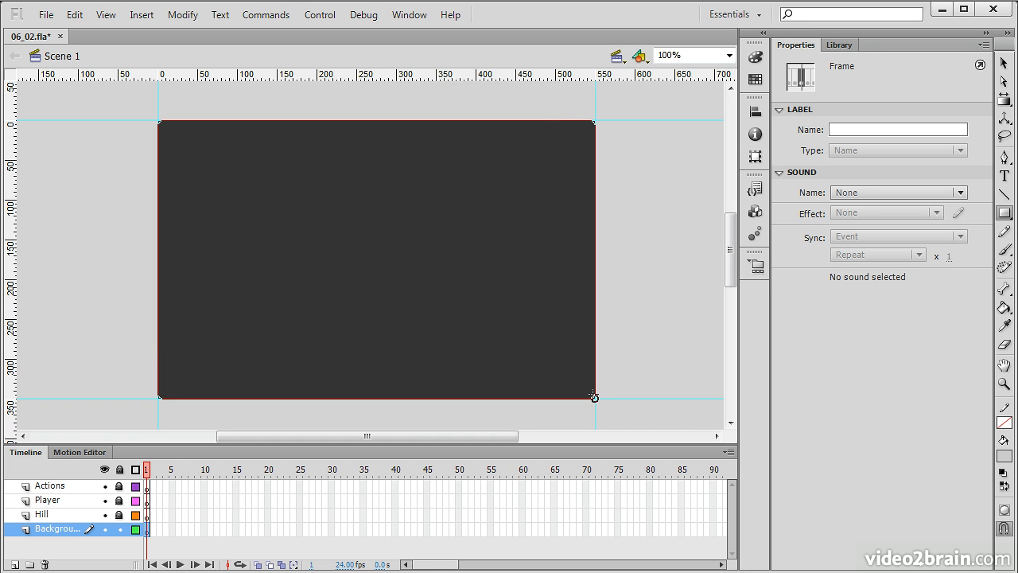
Select the rectangle and switch its fill type to Linear gradient in the Color panel
key(v)
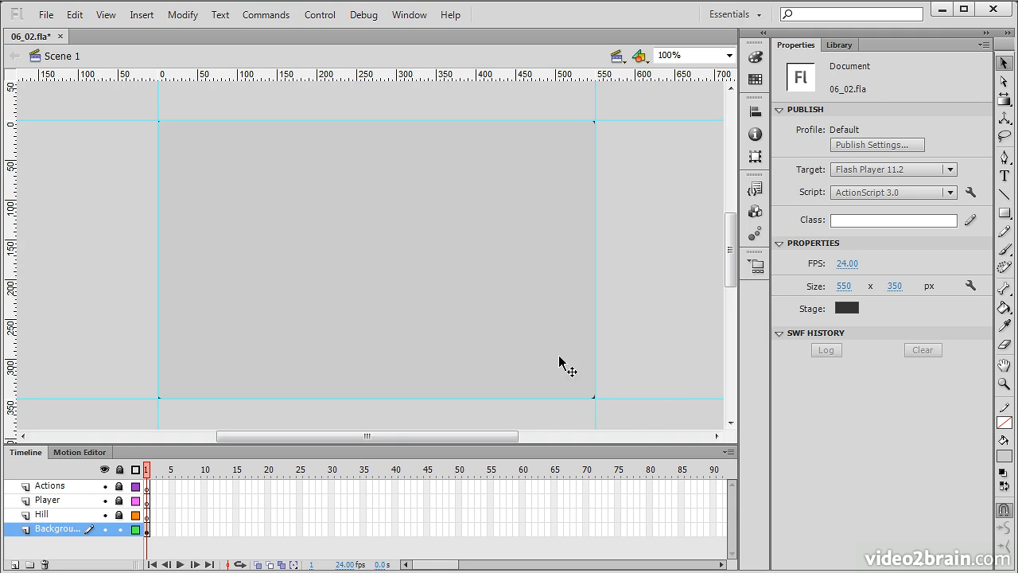
click(506, 261)
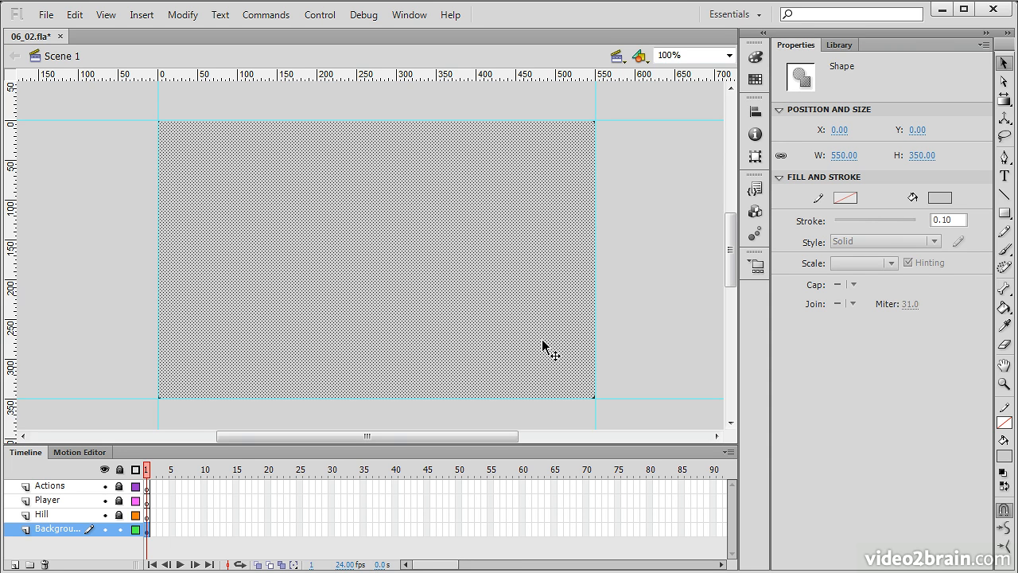
click(755, 81)
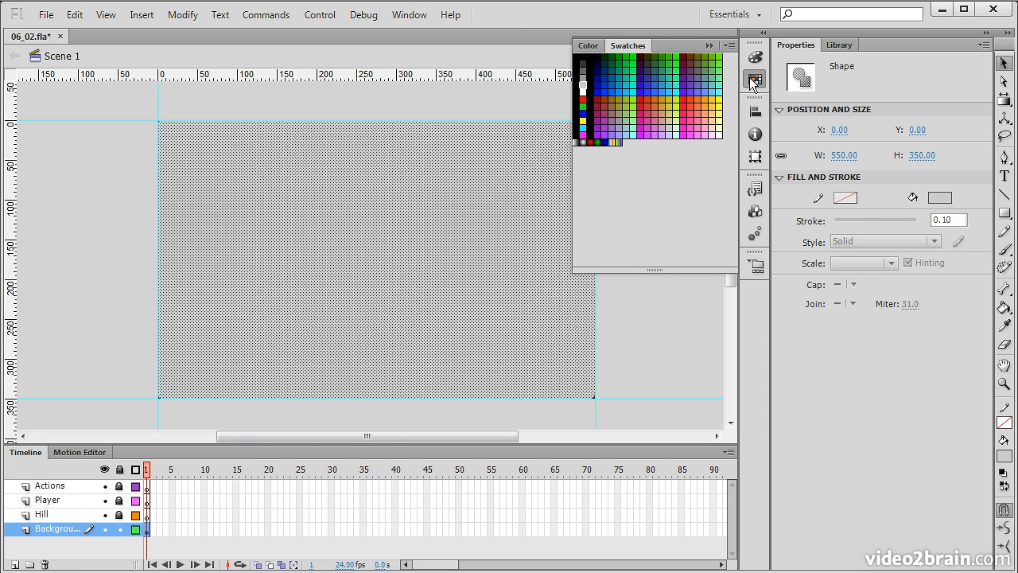
click(588, 46)
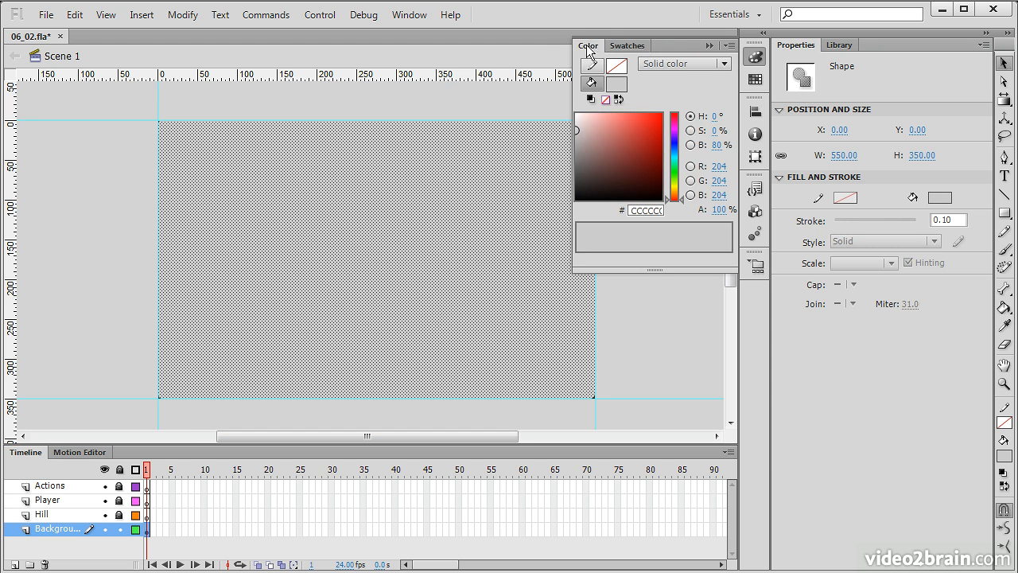
click(721, 64)
click(696, 117)
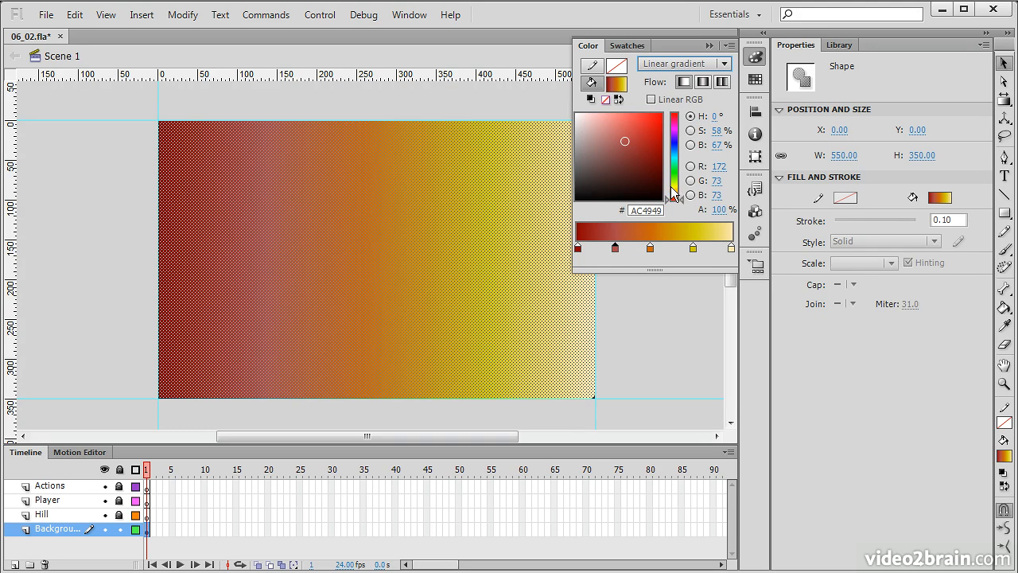
Apply the white-to-black gradient preset to the rectangle's fill
click(723, 62)
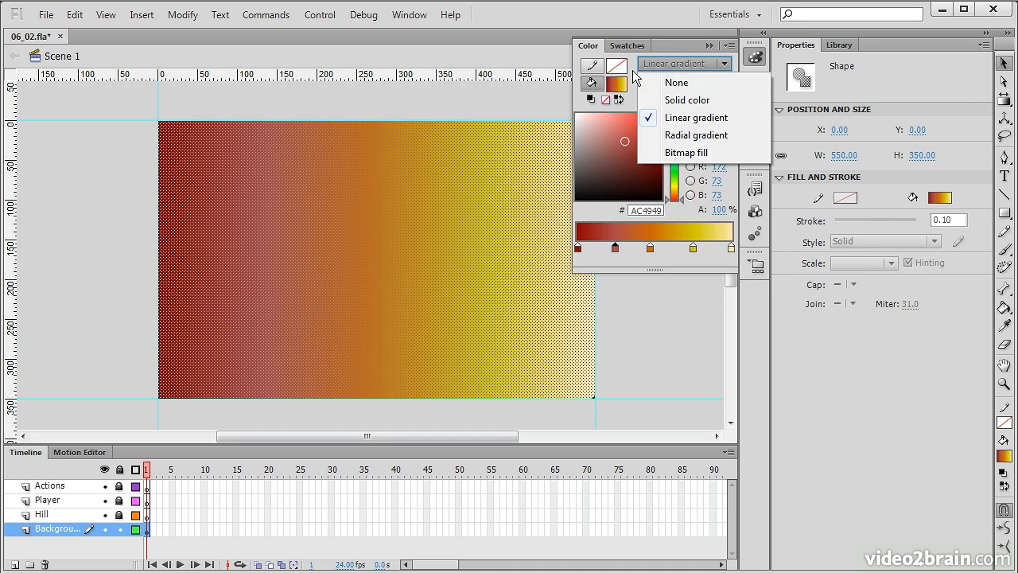
click(617, 82)
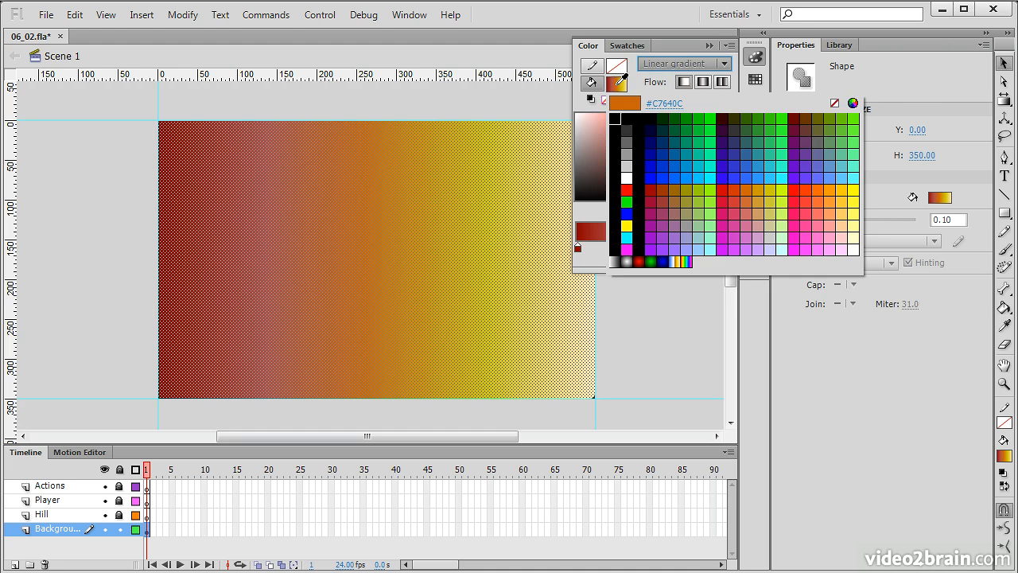
click(616, 260)
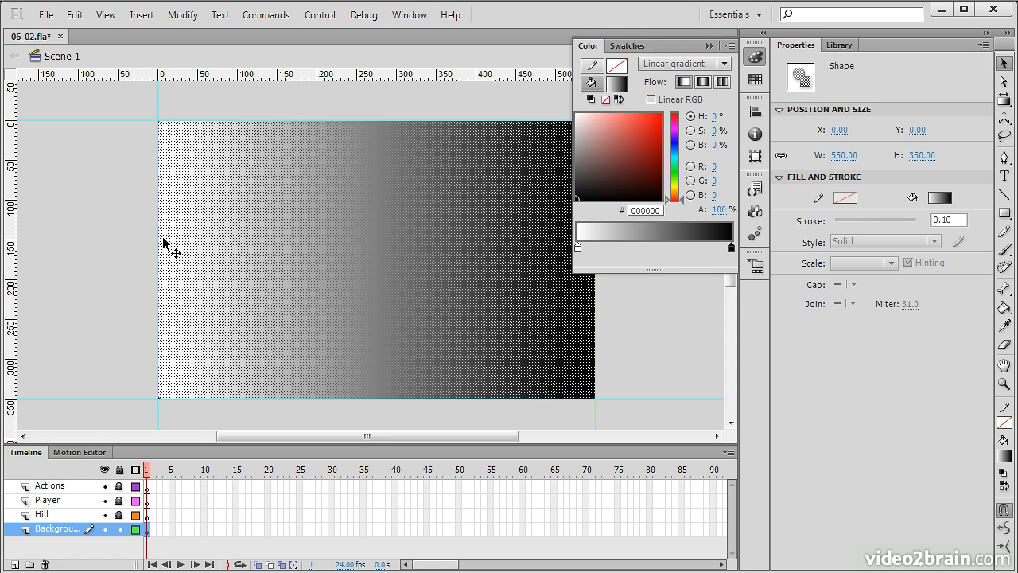
Set the left gradient stop to light blue B8CBF5
click(578, 248)
click(676, 144)
drag(675, 145, 597, 118)
click(635, 148)
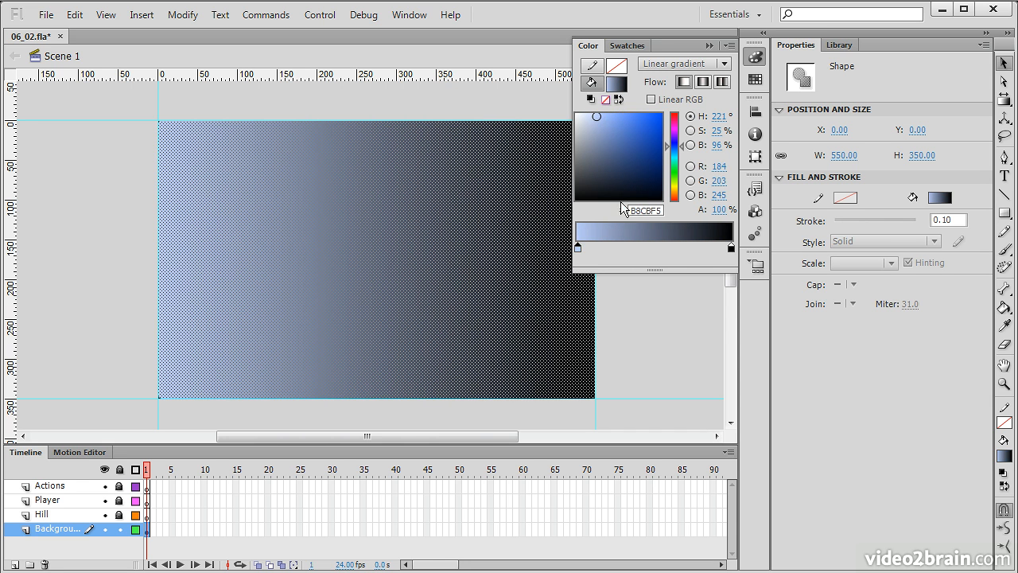
Set the right gradient stop to orange-yellow FFC75B
click(732, 249)
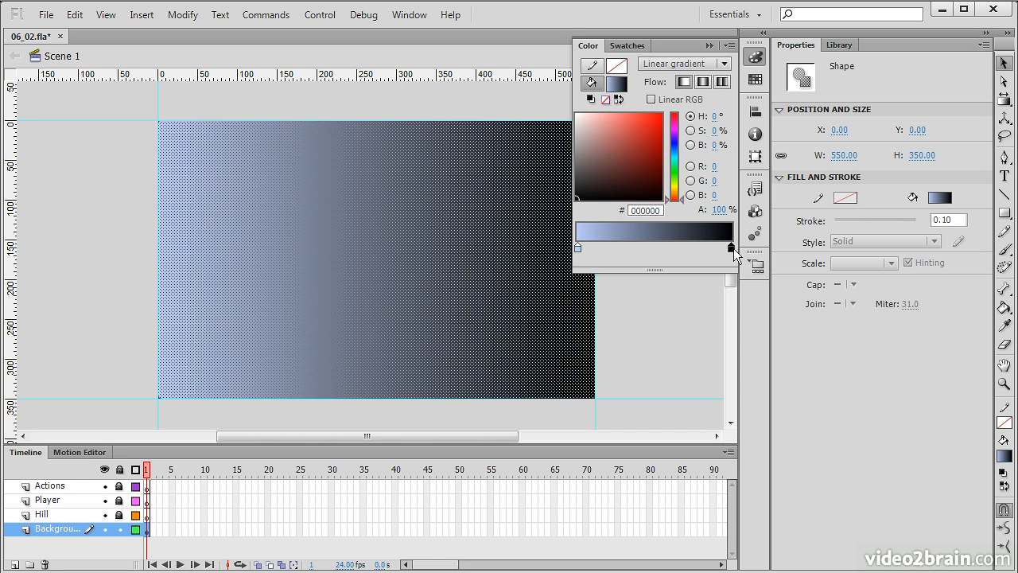
click(675, 193)
drag(676, 195, 678, 191)
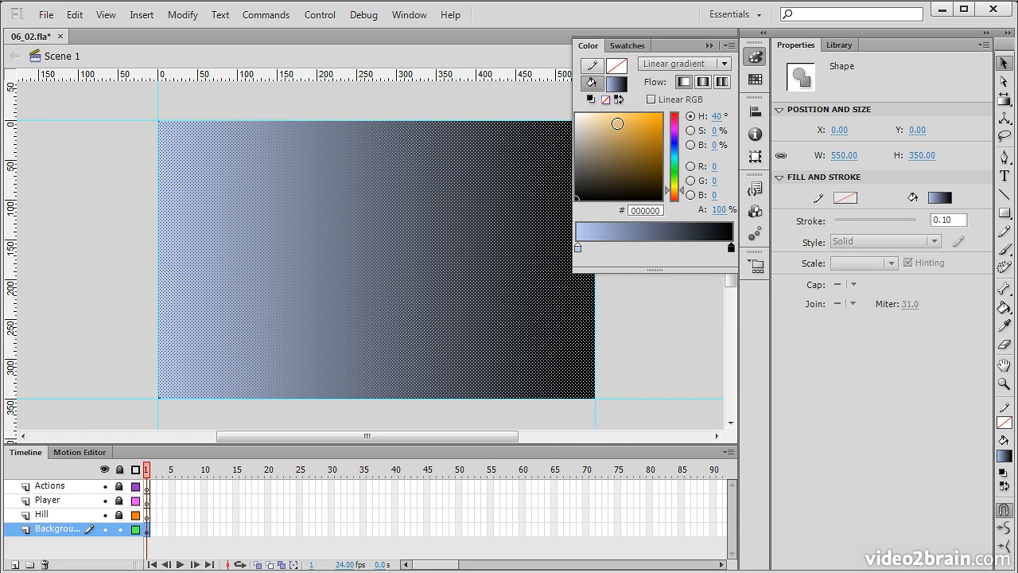
click(636, 118)
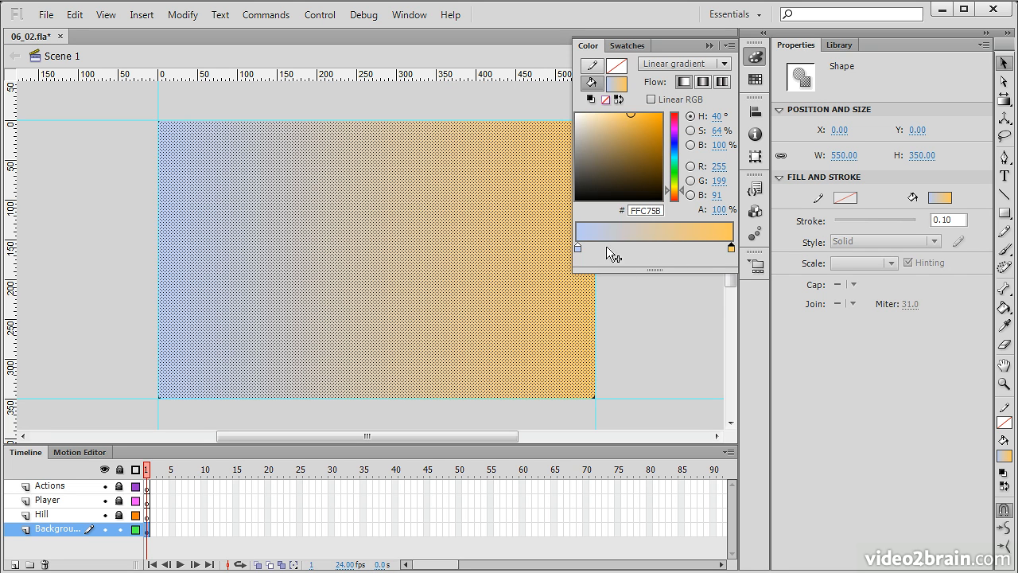
Add a middle gradient stop and color it blue 65ADD9
click(578, 248)
drag(662, 248, 671, 250)
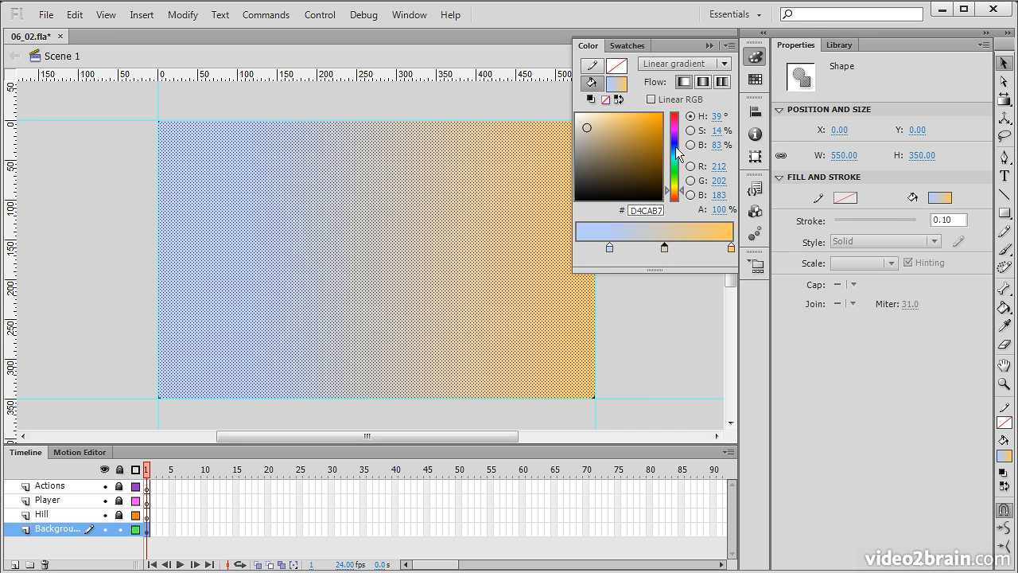
drag(674, 151, 668, 151)
drag(612, 125, 621, 126)
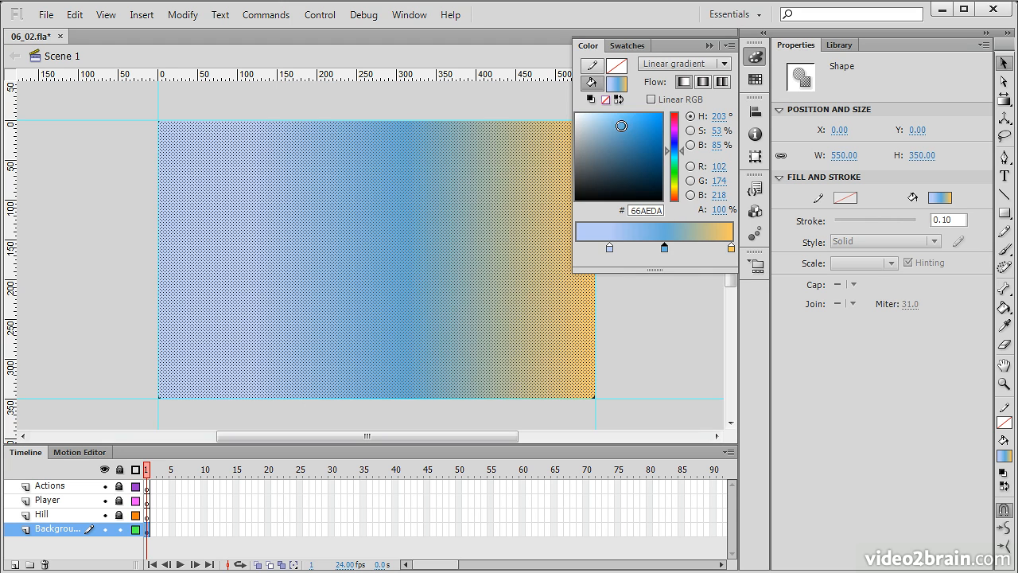
Add another gradient stop near the right end and color it orange
click(700, 251)
drag(683, 183, 683, 194)
click(653, 138)
drag(654, 138, 659, 141)
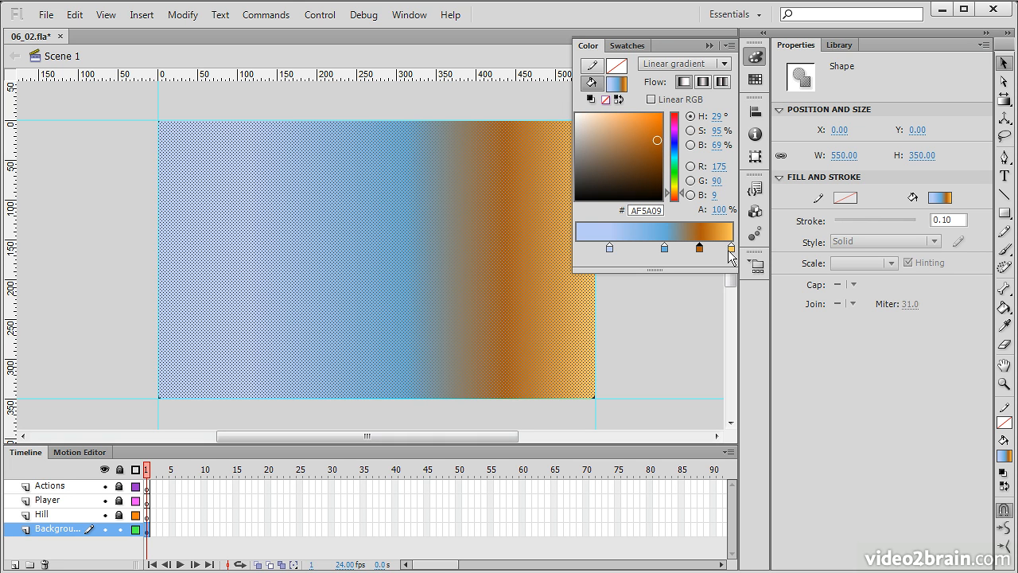
click(641, 134)
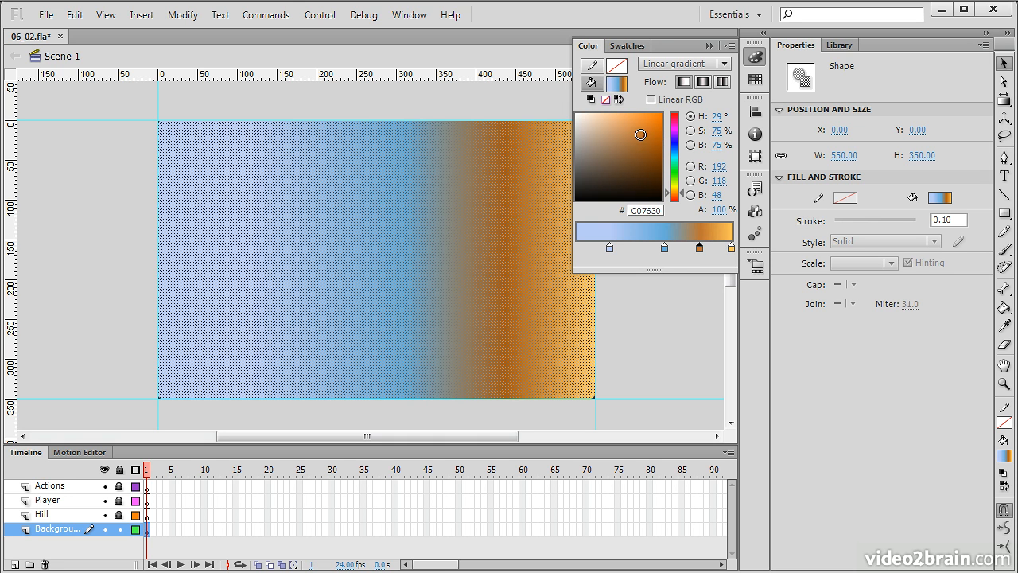
drag(683, 197, 682, 198)
drag(631, 121, 627, 122)
Slide a blue gradient stop to the left, then close the Color panel and deselect the rectangle
drag(664, 249, 606, 249)
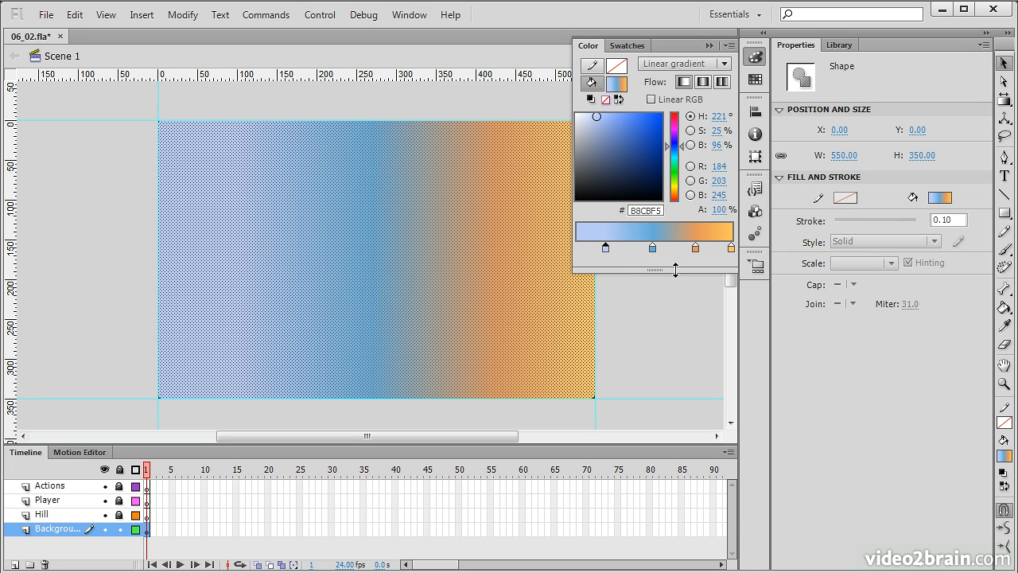
click(628, 45)
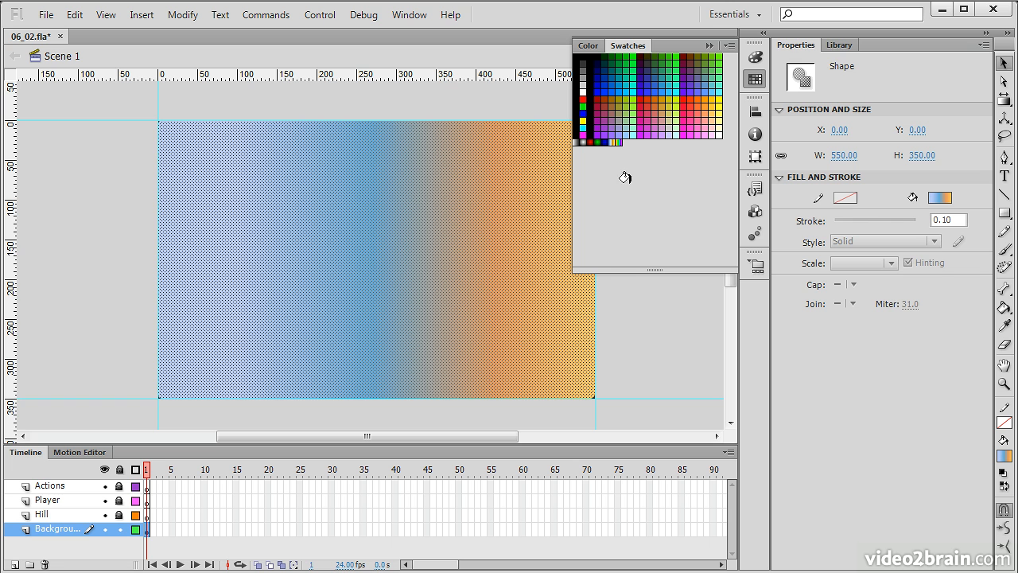
click(624, 143)
click(587, 48)
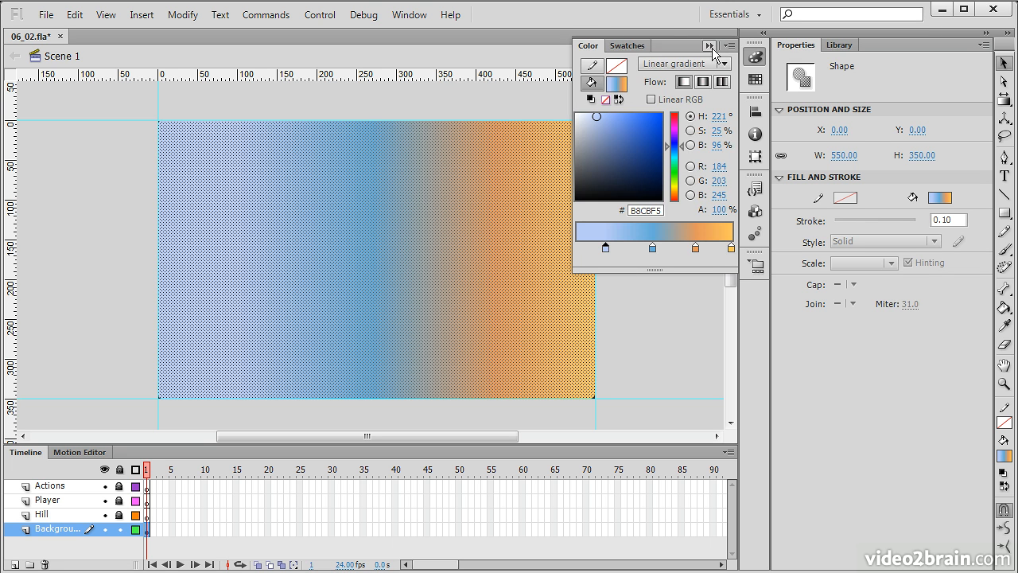
click(709, 46)
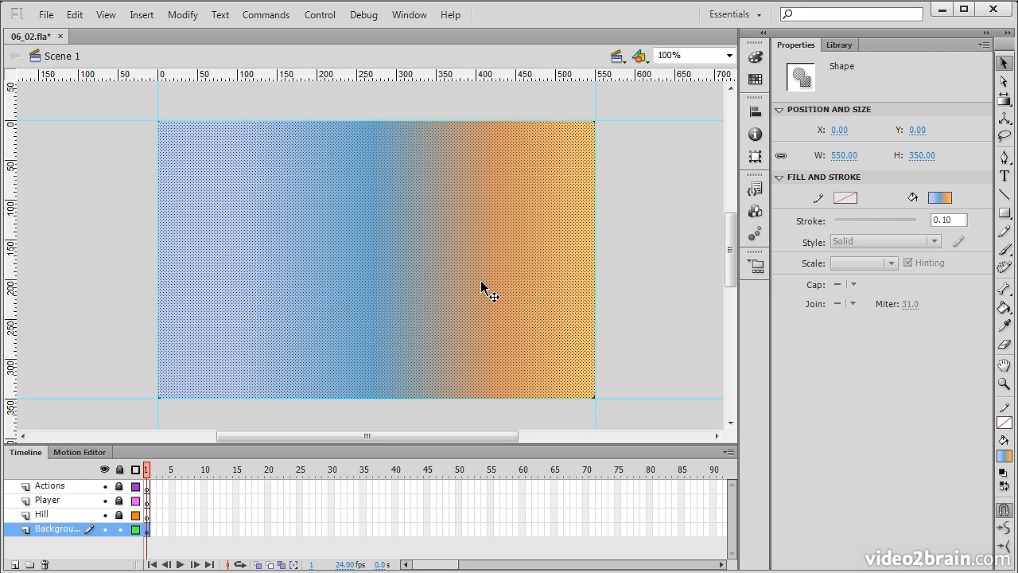
click(694, 215)
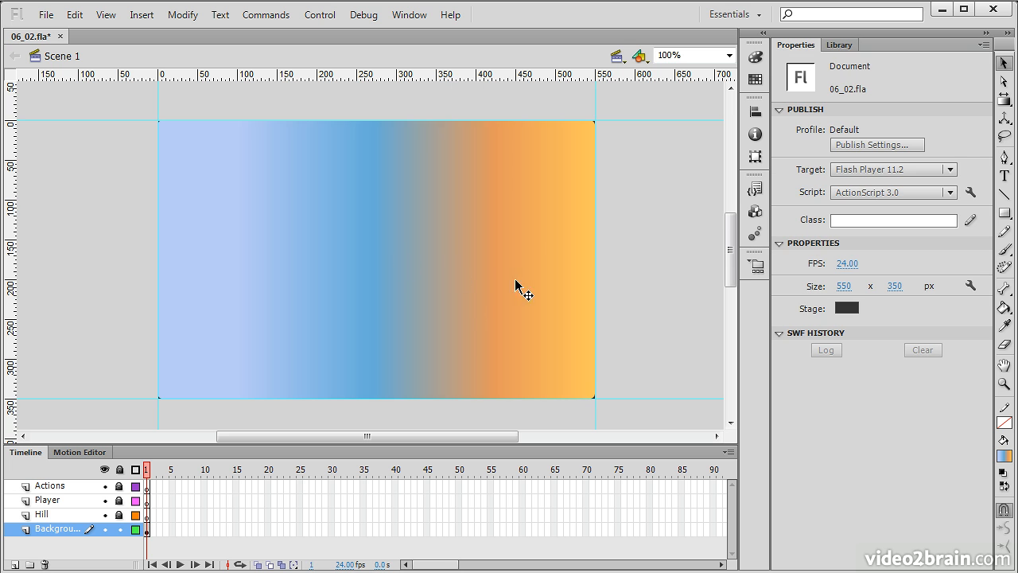
Rotate the gradient with the Gradient Transform tool so it runs from blue at the top to orange at the bottom
click(439, 271)
click(1006, 102)
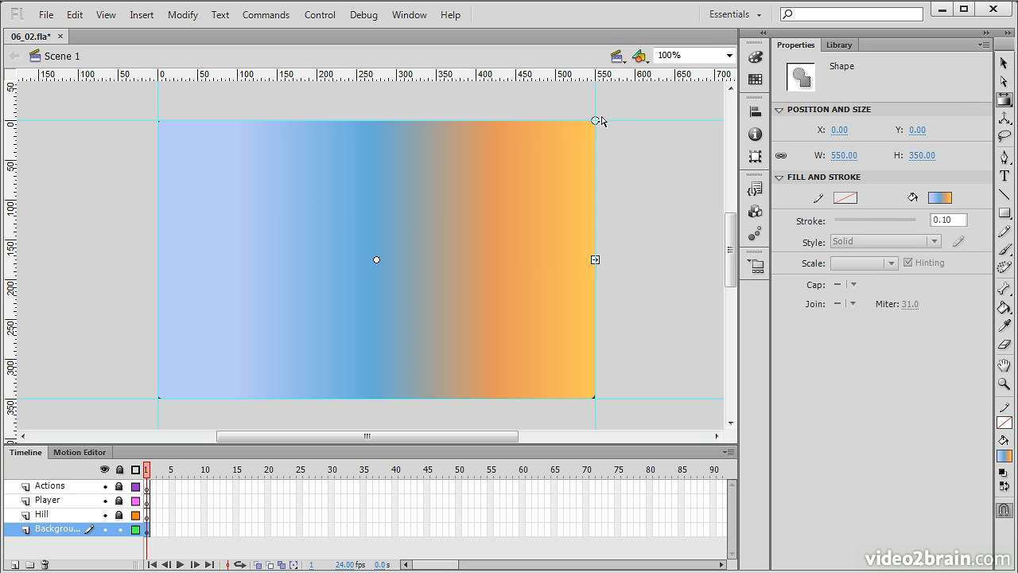
drag(594, 120, 585, 358)
drag(731, 259, 731, 288)
drag(623, 342, 608, 362)
drag(377, 360, 377, 268)
drag(730, 265, 730, 240)
drag(376, 380, 376, 413)
drag(377, 252, 376, 239)
click(643, 286)
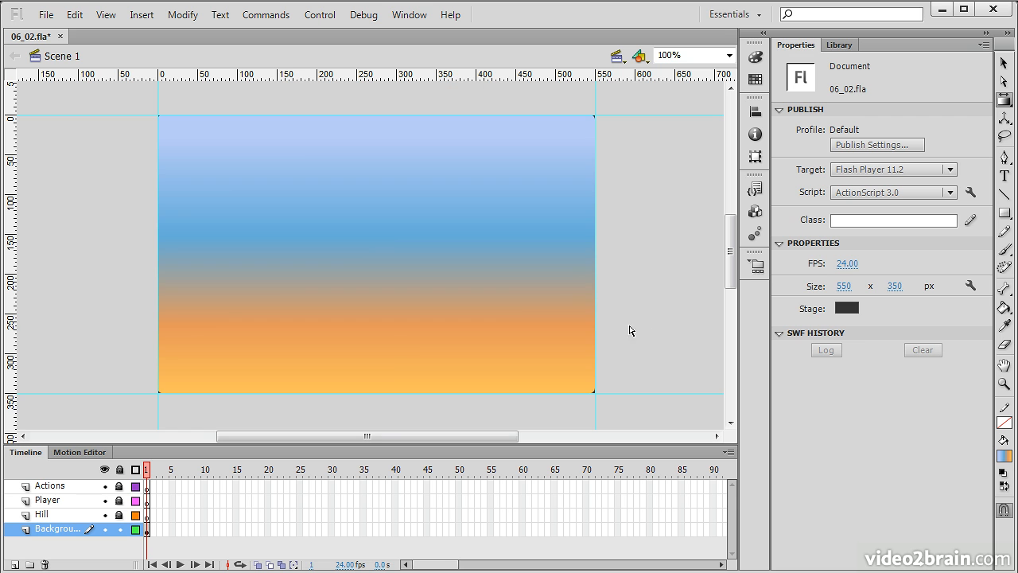
Save the file, lock the Background layer and select the Hill layer
key(ctrl+s)
click(120, 529)
click(63, 514)
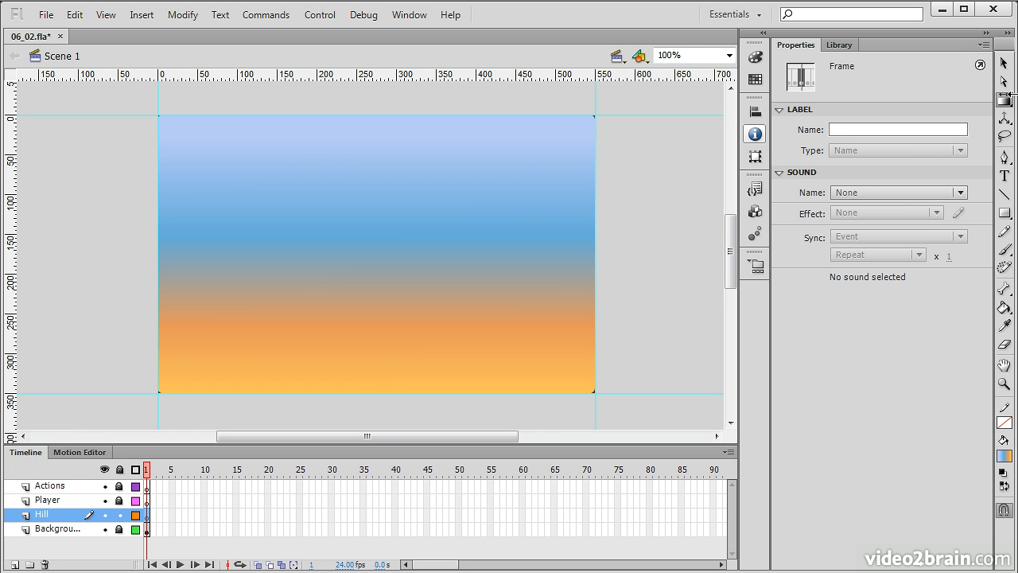
Choose the Pen tool and set its stroke color to black
drag(1007, 102, 939, 119)
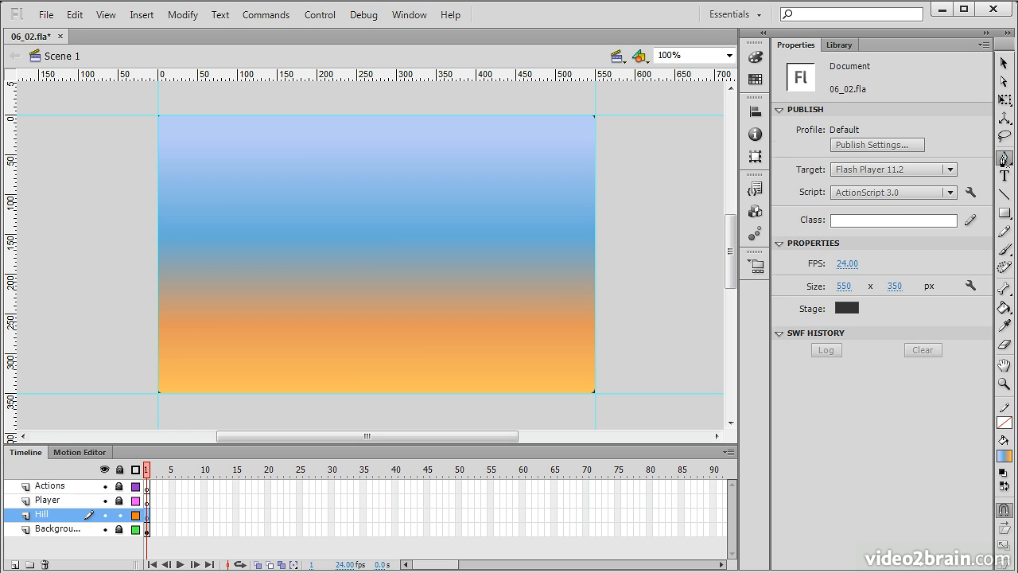
click(1007, 158)
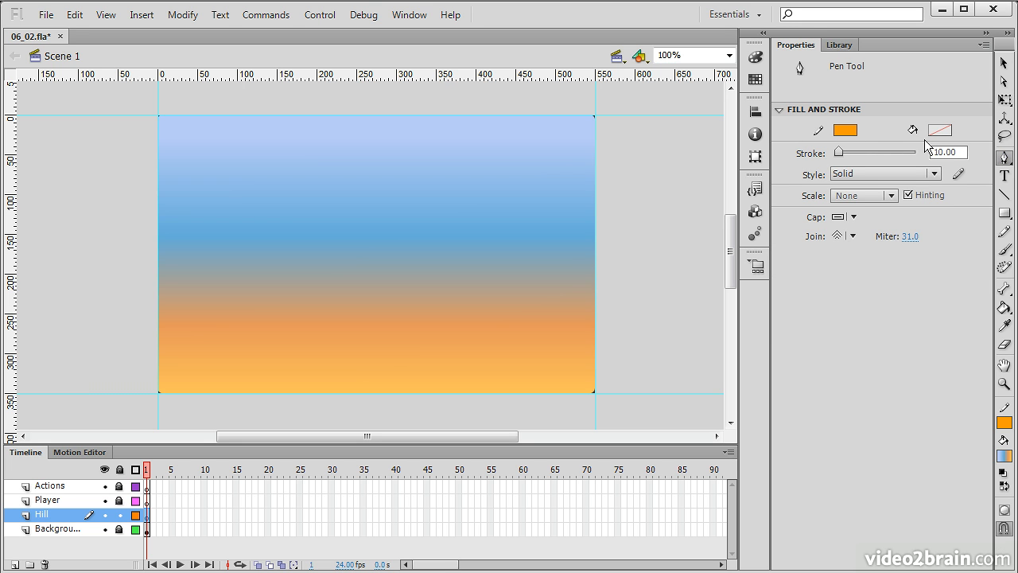
click(845, 131)
click(769, 247)
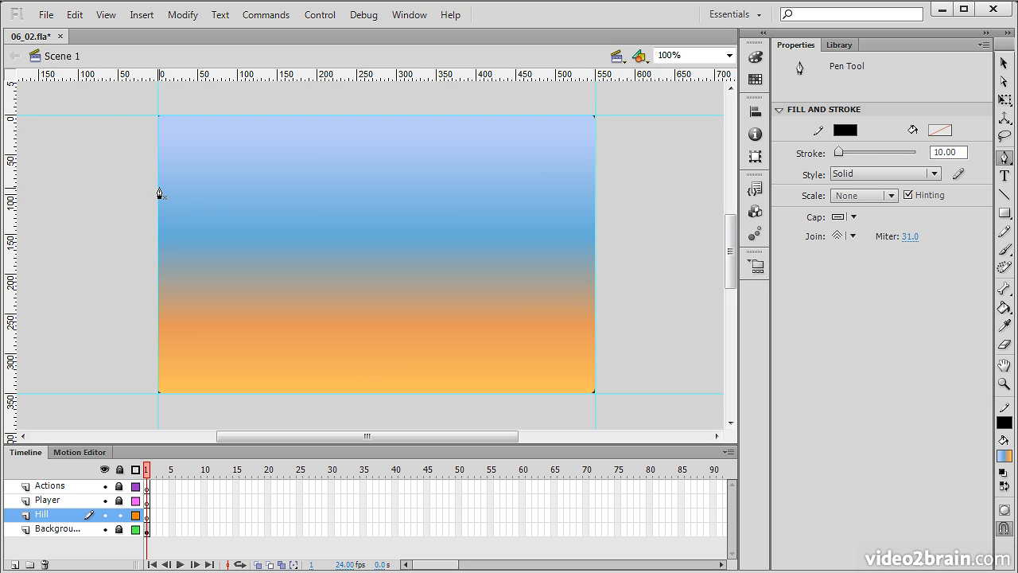
Draw a closed hill outline with the Pen tool: a sloped top, a curved dip, a steep cliff and straight edges along the stage's left and bottom
key(f)
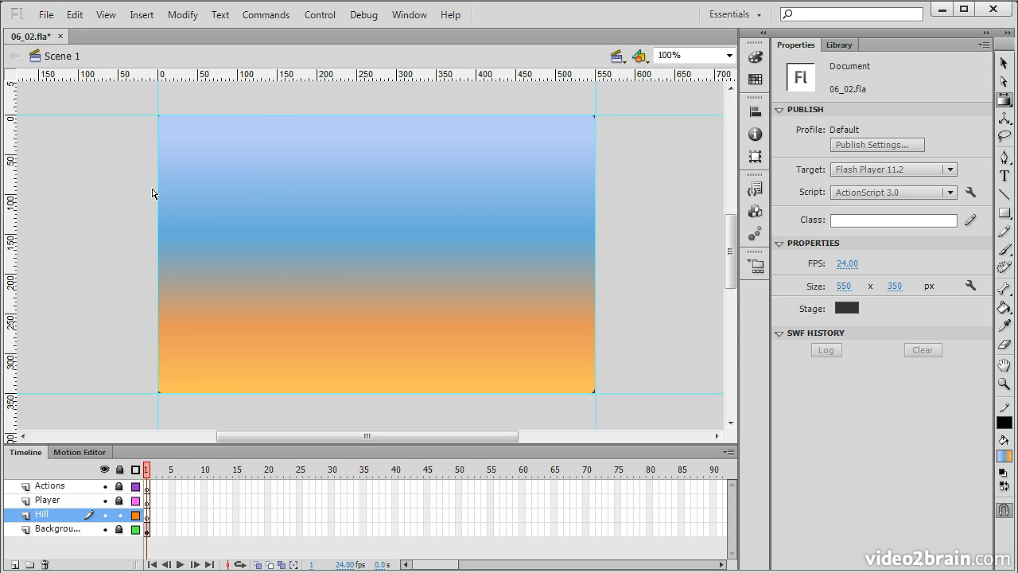
key(p)
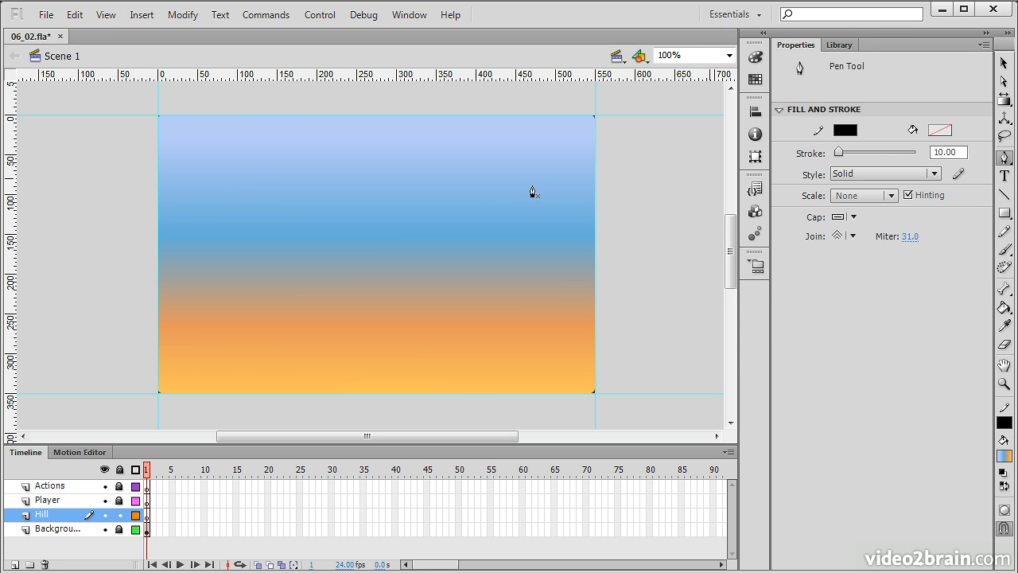
click(265, 197)
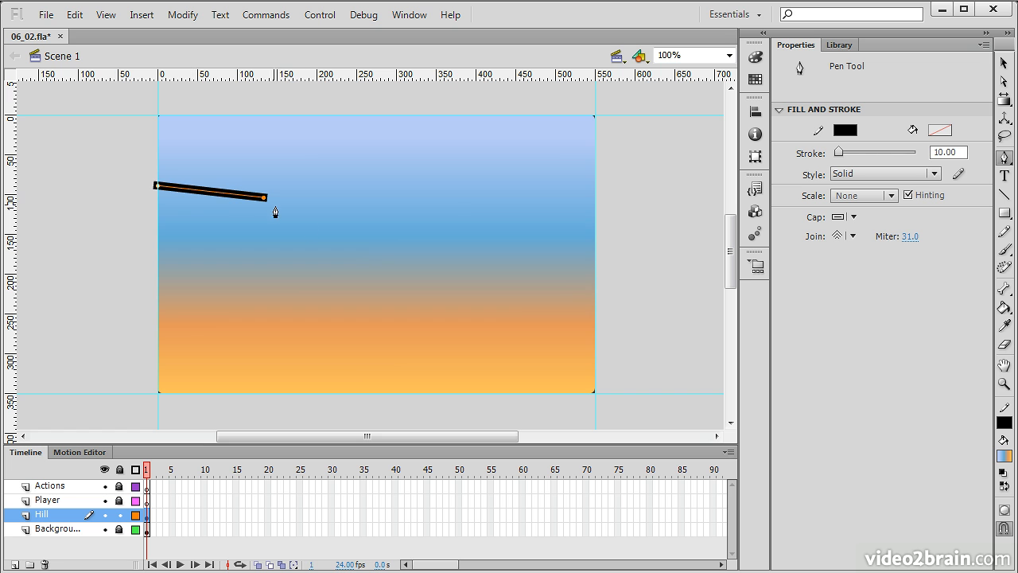
mouse_move(405, 299)
mouse_down()
mouse_move(498, 292)
mouse_move(533, 279)
mouse_up()
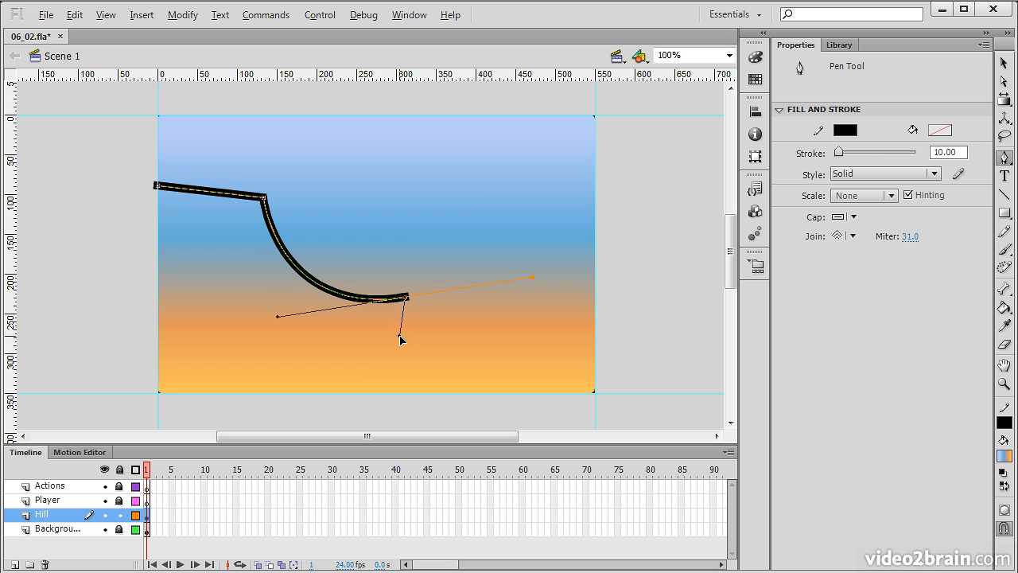
drag(400, 337, 400, 338)
click(390, 395)
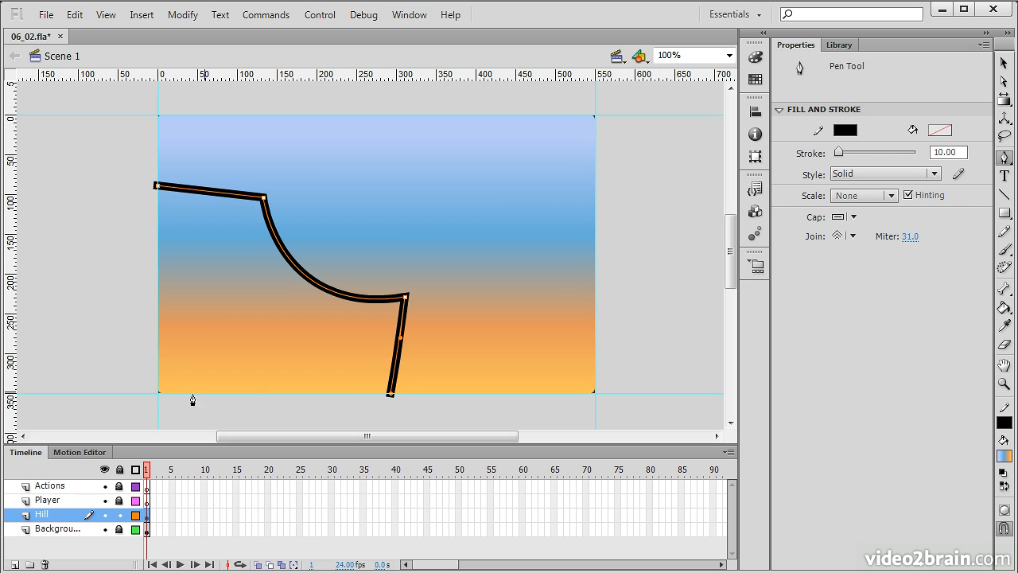
click(159, 395)
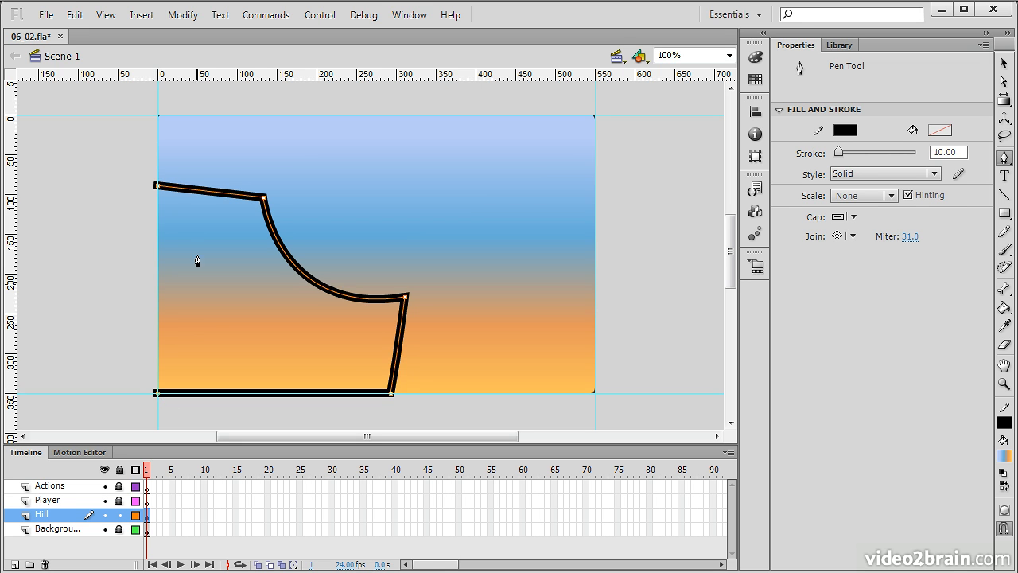
click(158, 188)
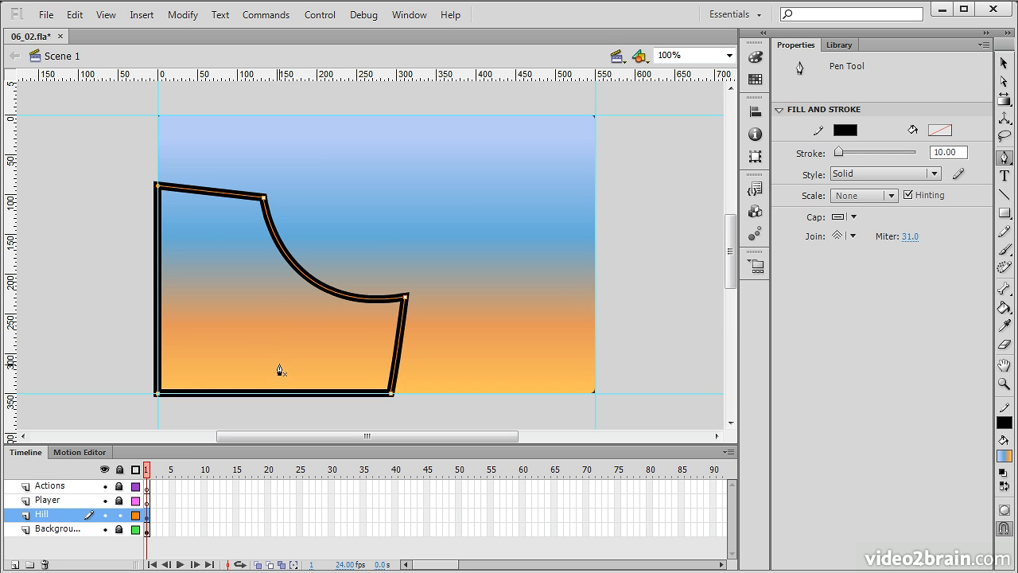
Fill the inside of the hill outline with dark brown using the Paint Bucket tool
click(1004, 310)
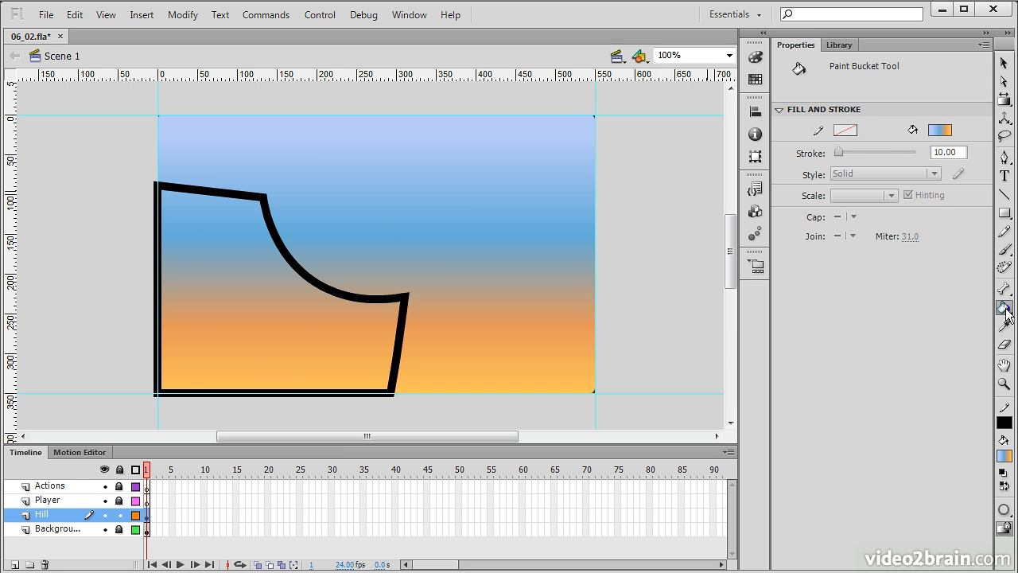
click(940, 131)
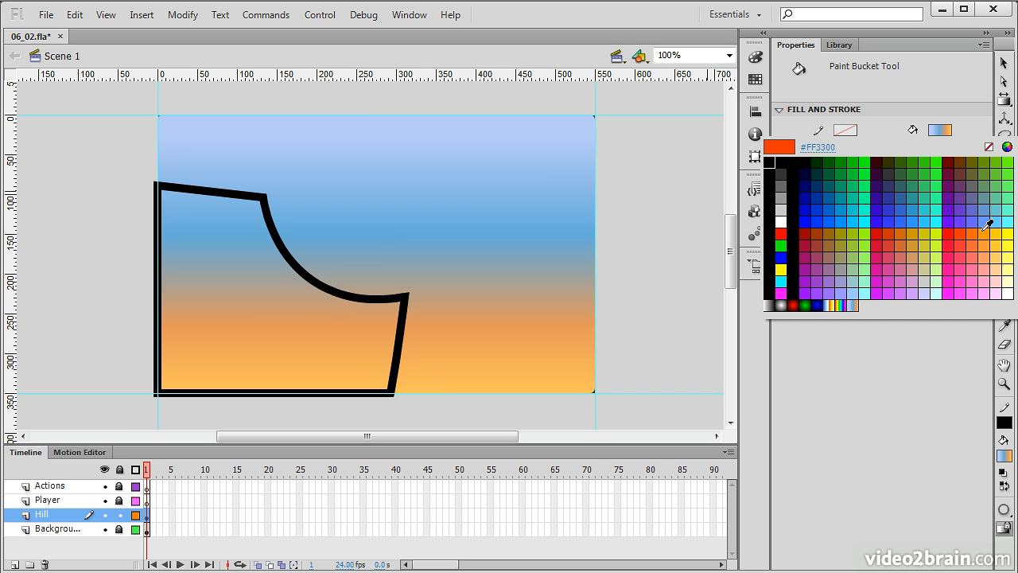
click(961, 163)
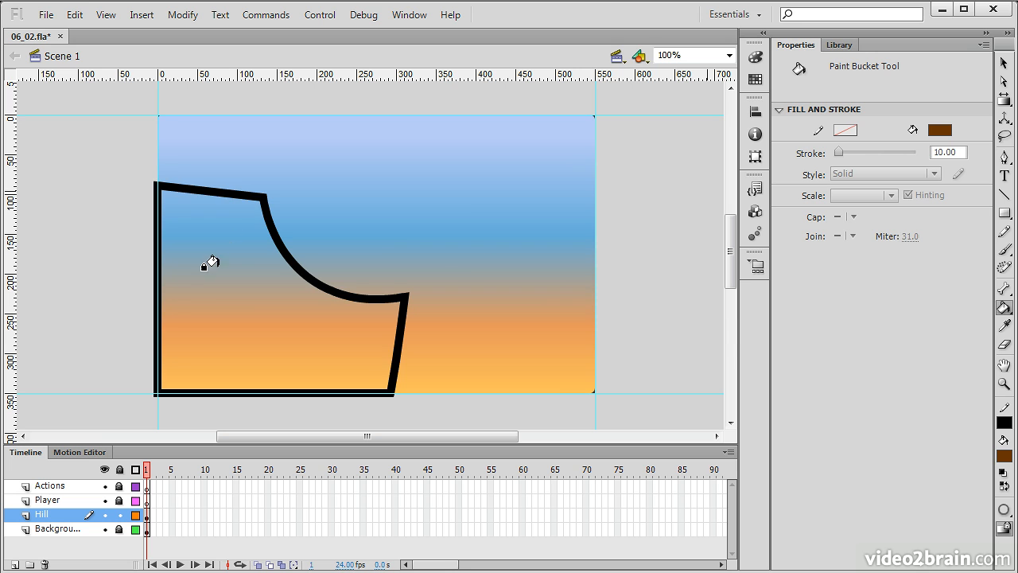
click(210, 289)
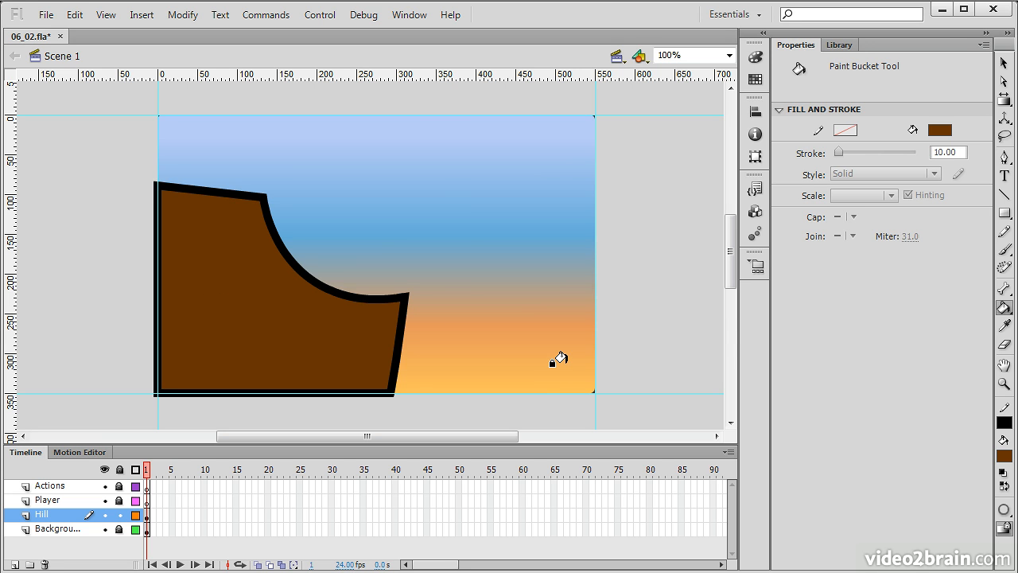
Select the hill's entire black outline and delete it
click(1006, 67)
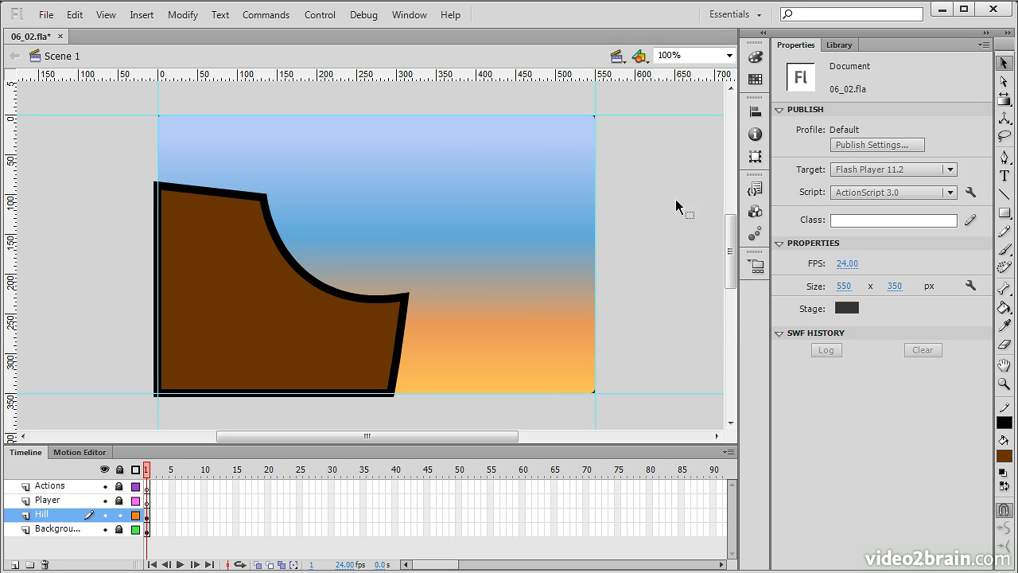
double_click(275, 239)
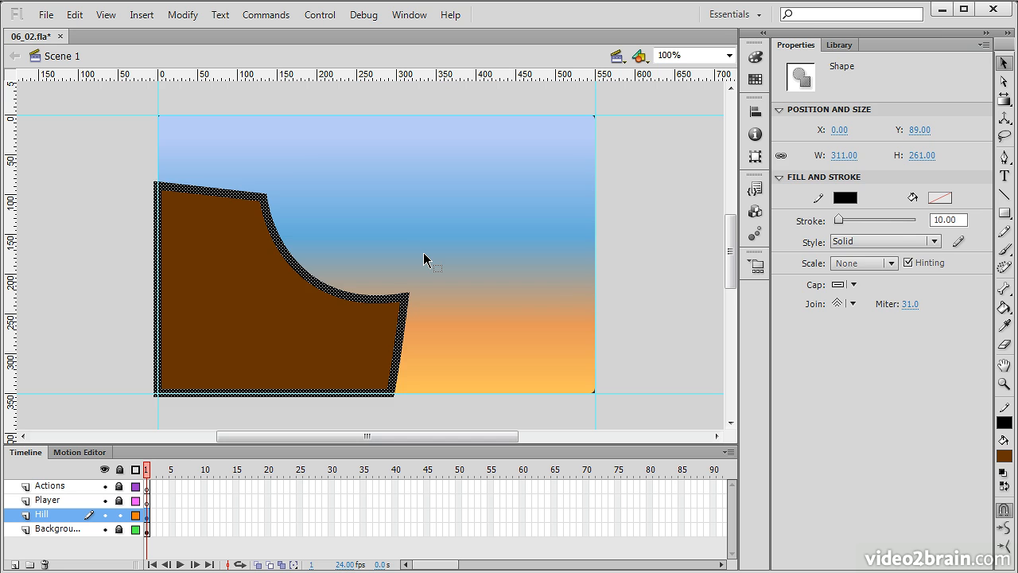
key(Delete)
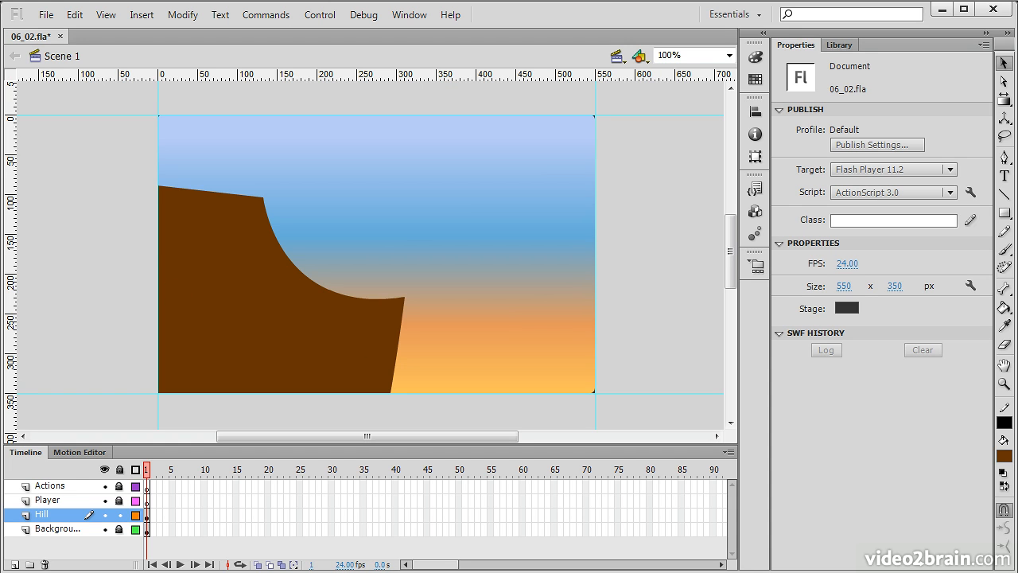
Change the hill's fill to a radial gradient and remove its two middle color stops
click(321, 327)
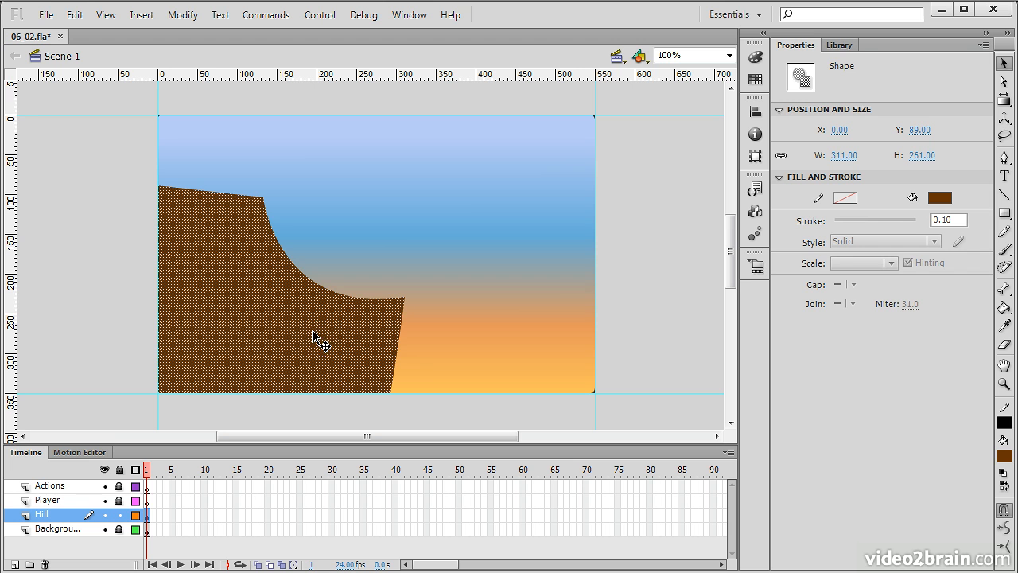
click(755, 79)
click(589, 46)
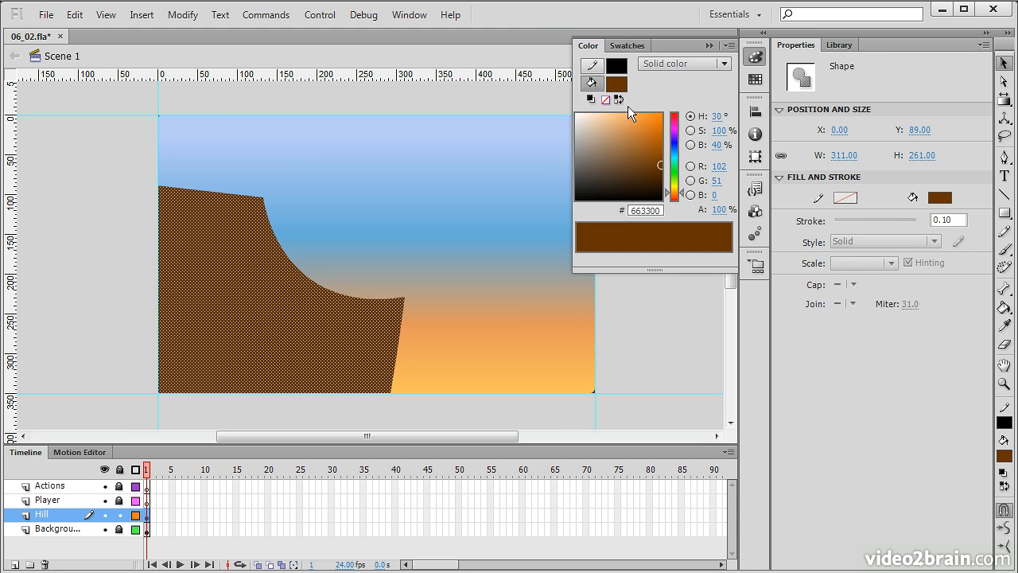
click(723, 64)
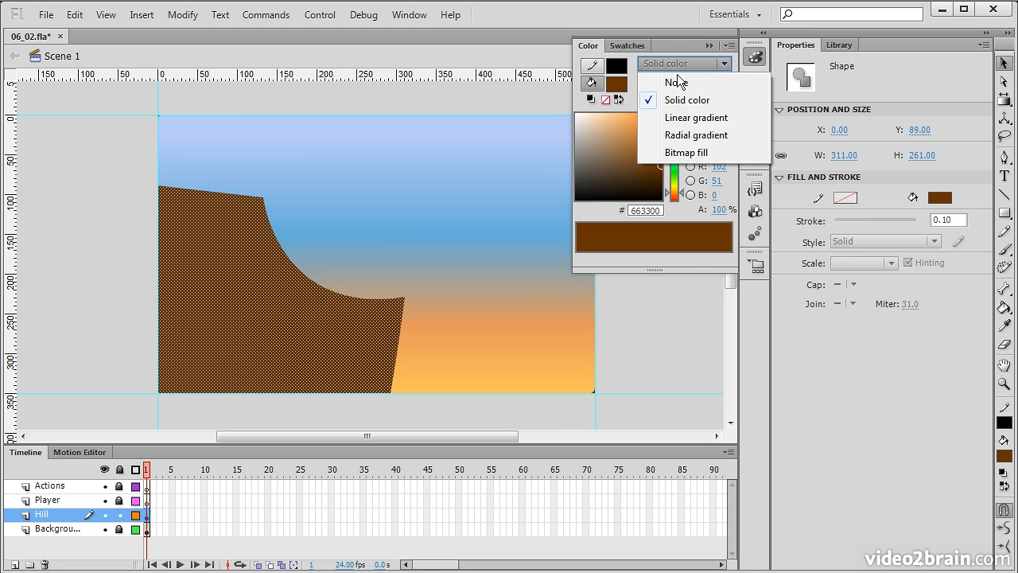
click(697, 135)
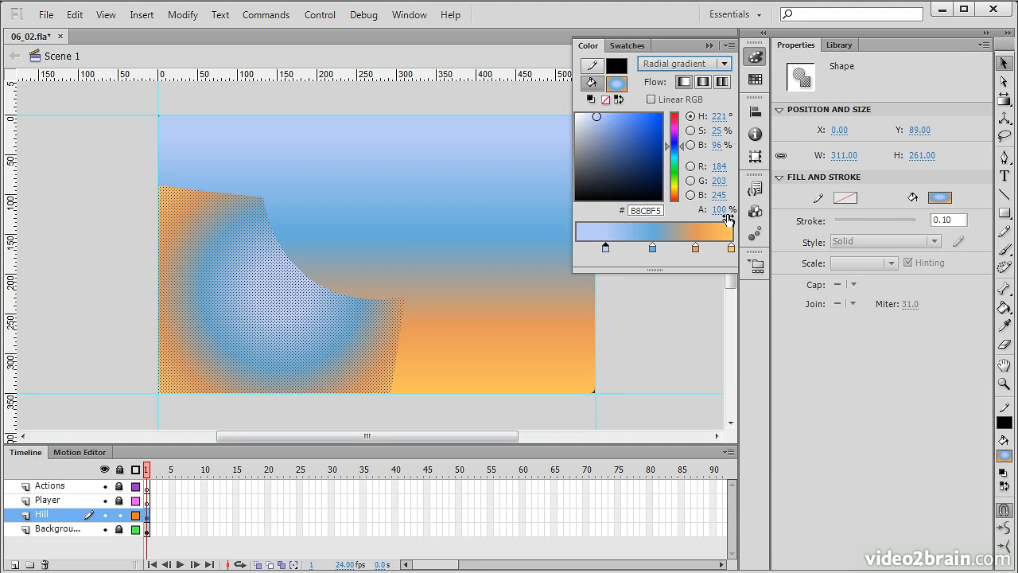
drag(653, 250, 566, 246)
drag(695, 248, 600, 201)
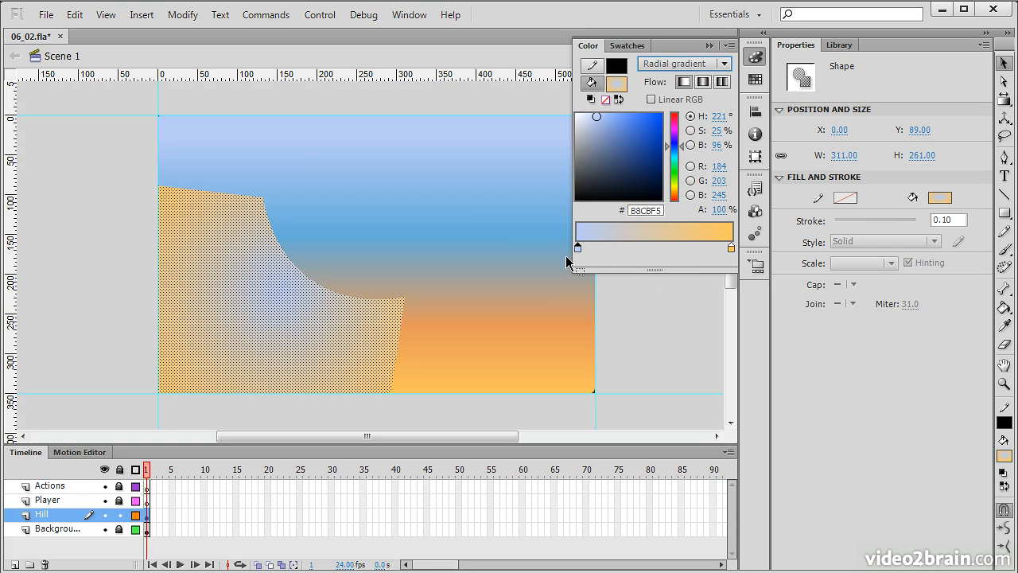
Color the gradient dark brown #432D03 at the edge and brown #833E14 at the center, then close the Color panel
drag(684, 146, 676, 199)
drag(631, 157, 665, 180)
click(732, 248)
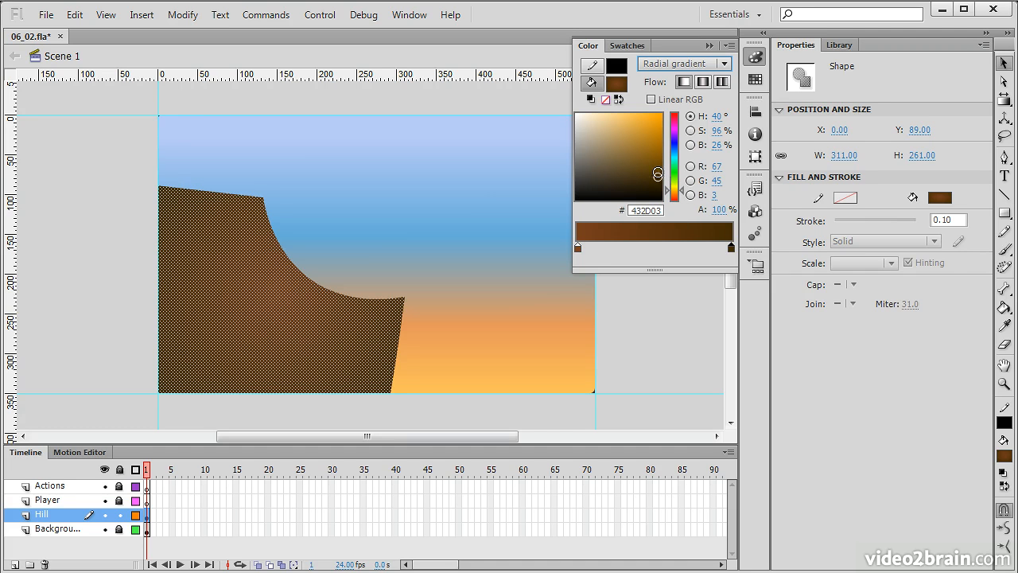
click(577, 247)
drag(643, 159, 648, 155)
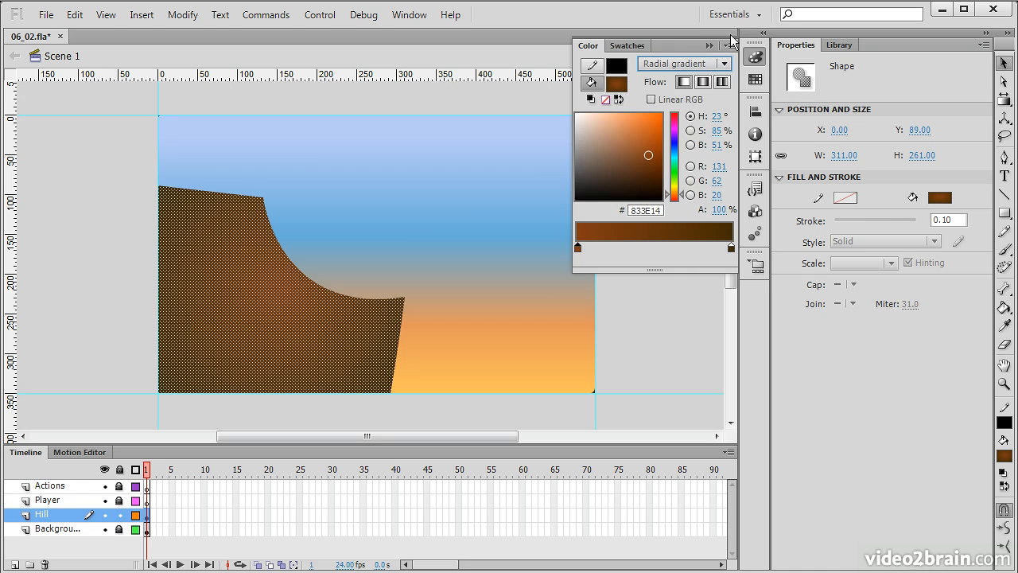
click(709, 45)
Move, enlarge and slightly rotate the hill's radial gradient with the Gradient Transform tool, shifting its center up and right
click(634, 265)
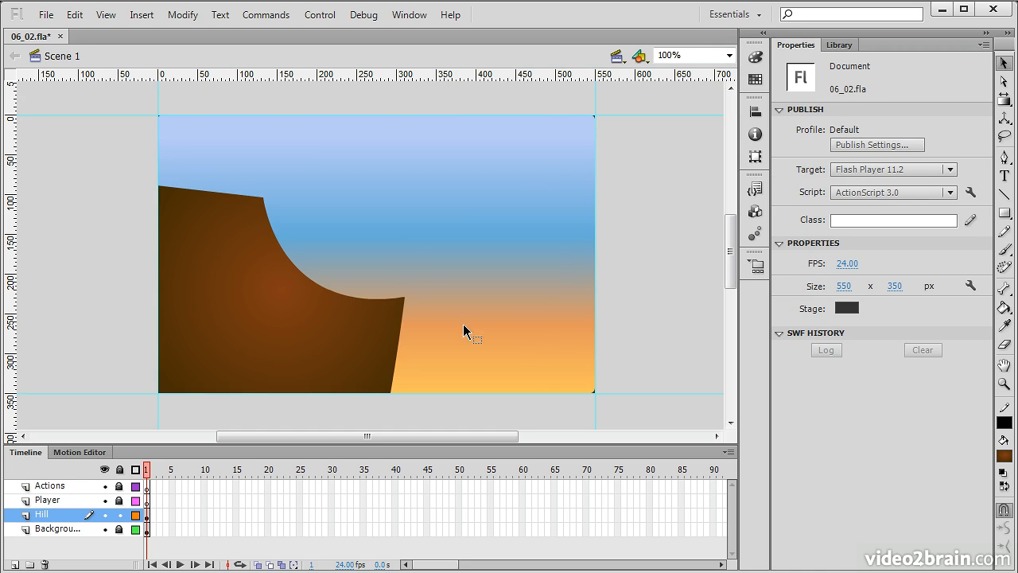
click(1004, 99)
click(214, 312)
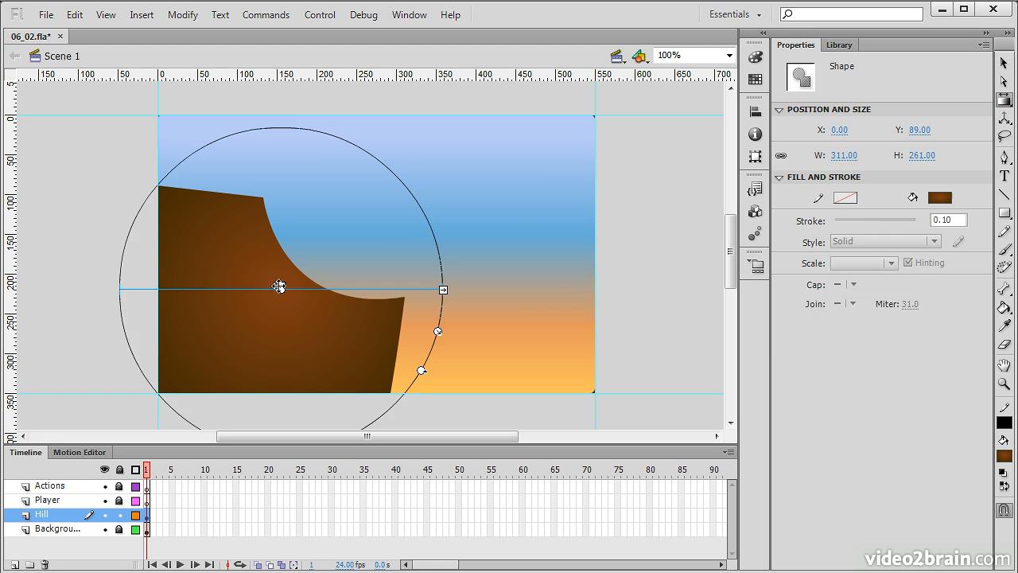
drag(284, 291, 314, 261)
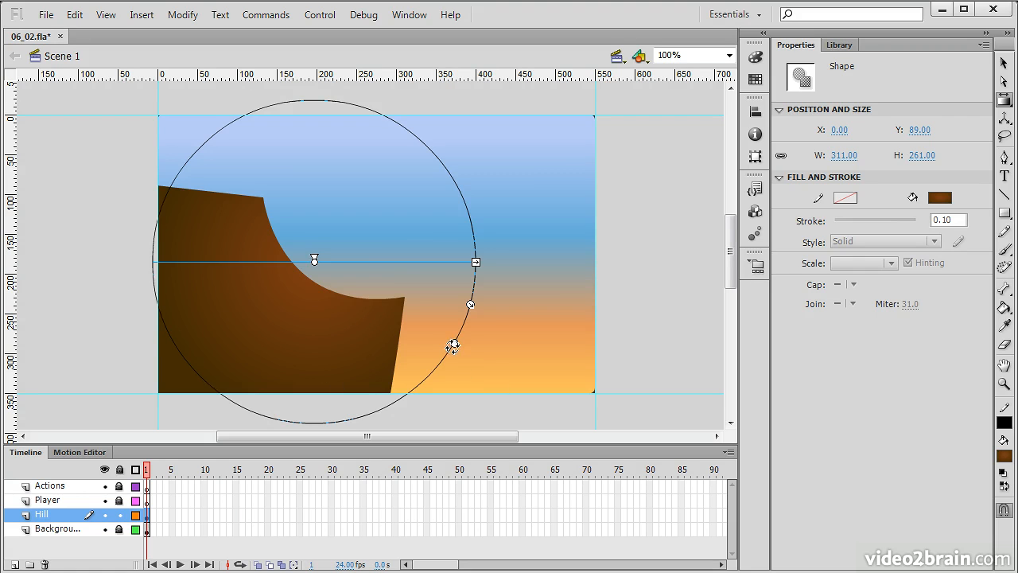
drag(454, 344, 451, 349)
drag(469, 311, 479, 319)
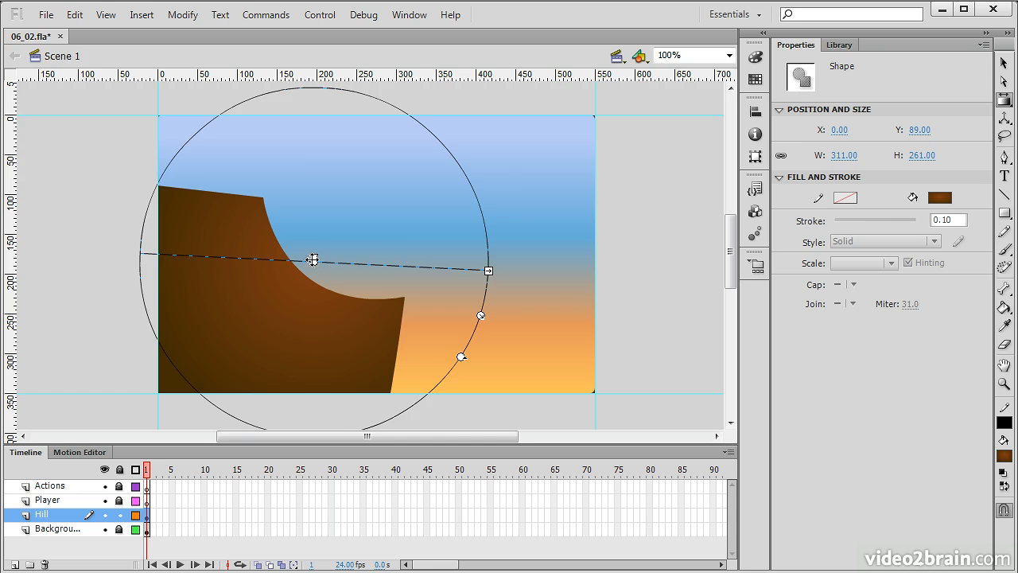
drag(315, 261, 318, 252)
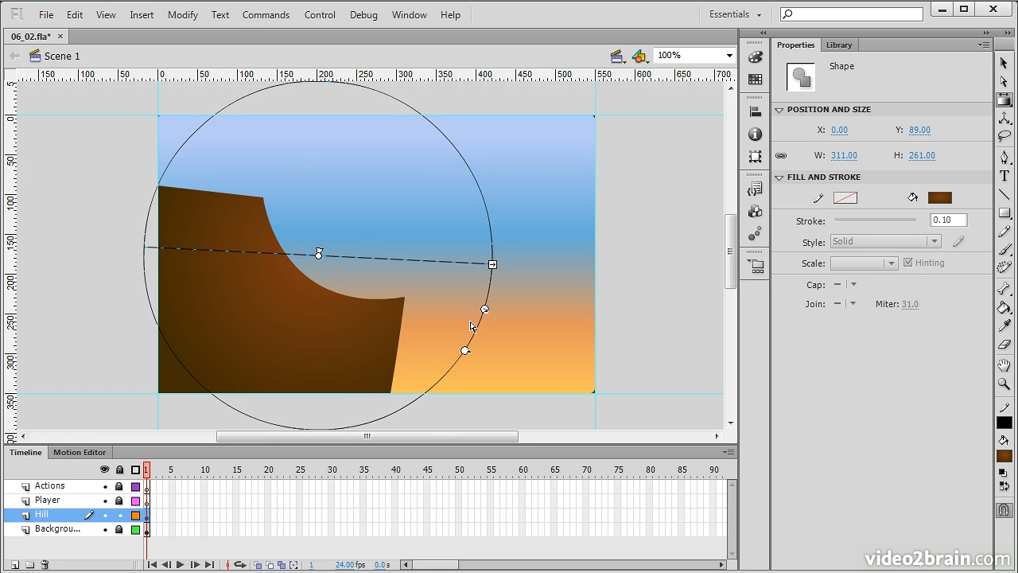
click(637, 329)
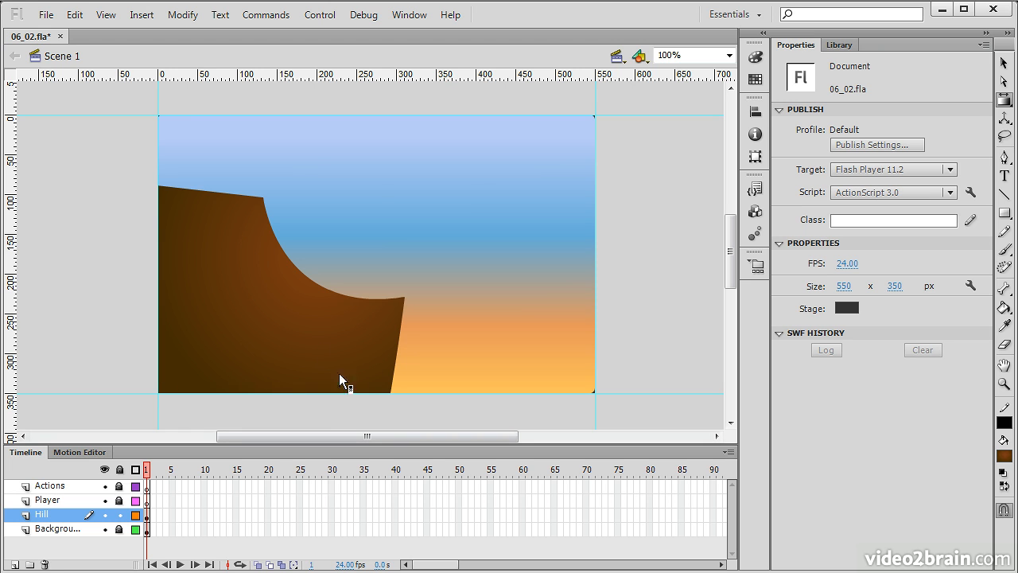
Lock the Hill layer and select the Player layer
click(1004, 63)
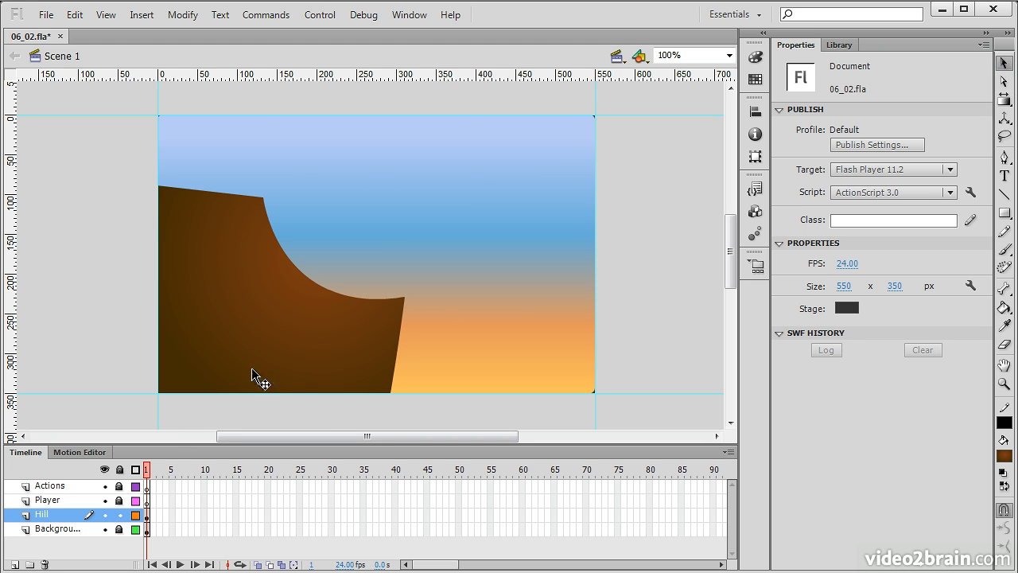
click(119, 516)
click(119, 500)
click(147, 501)
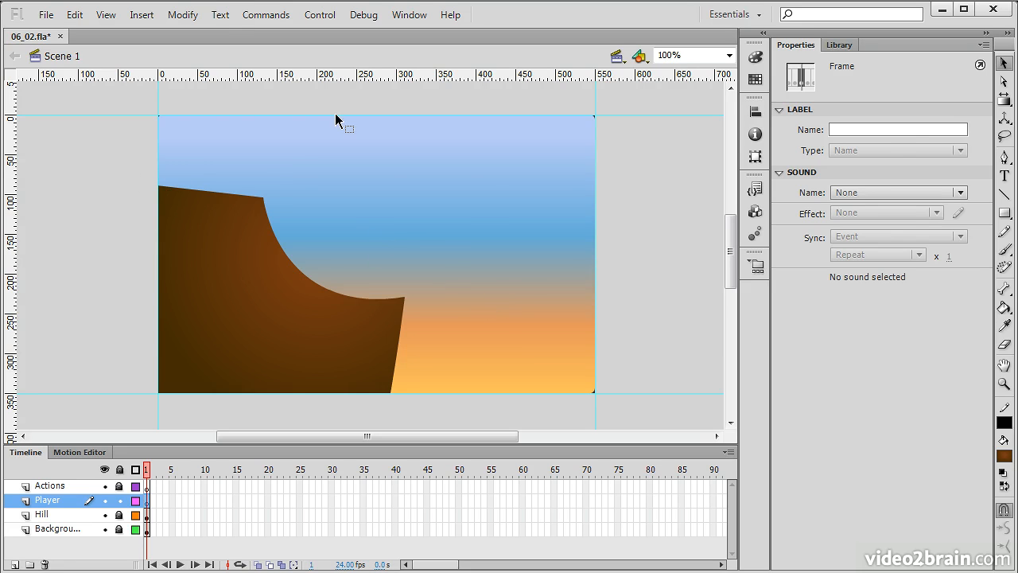
Draw a small circle about 32 px wide with the Oval tool on top of the hill's cliff edge
click(1004, 215)
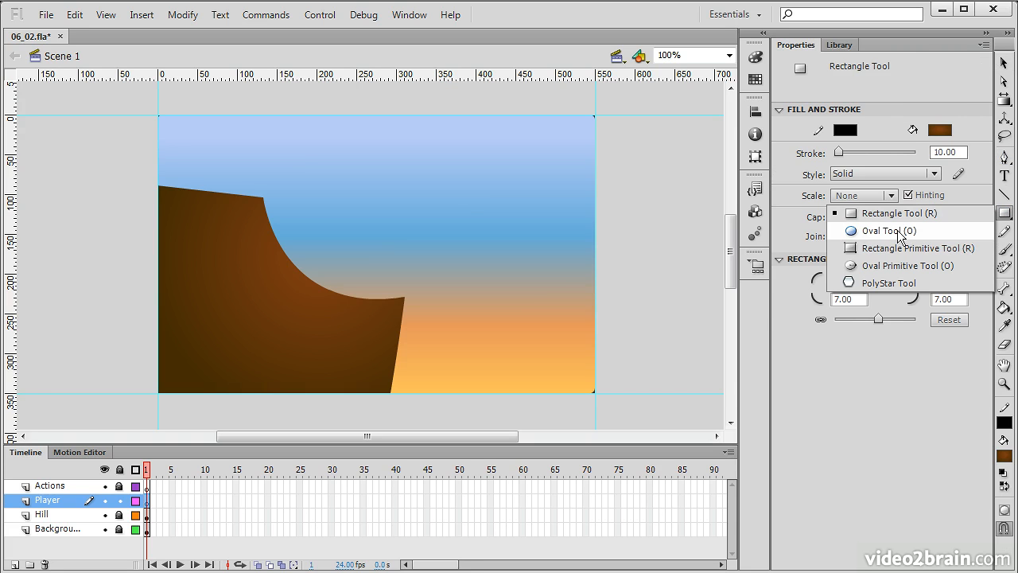
click(890, 231)
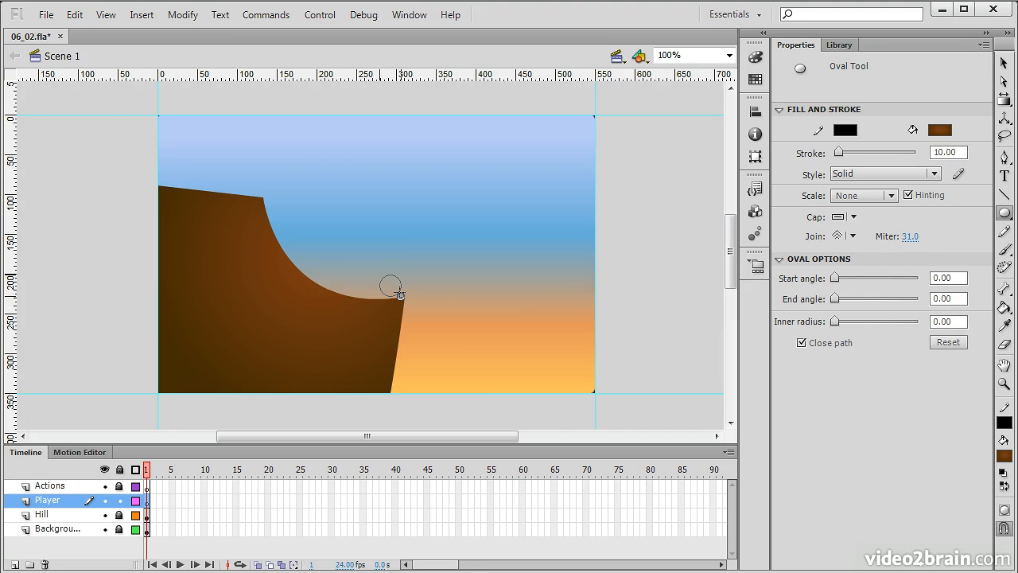
drag(382, 276, 403, 296)
Select the circle's black outline and delete it
click(1004, 62)
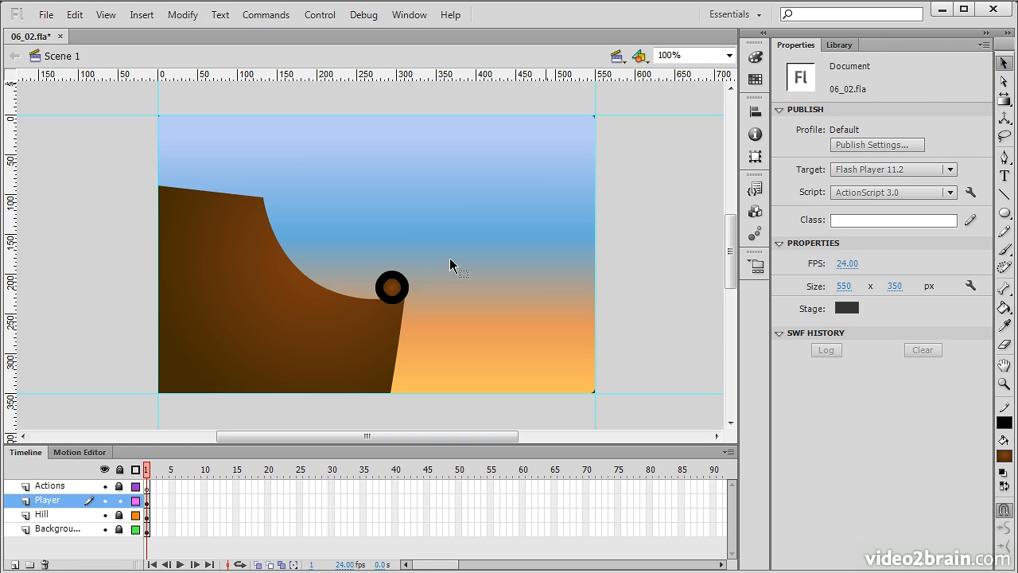
click(402, 282)
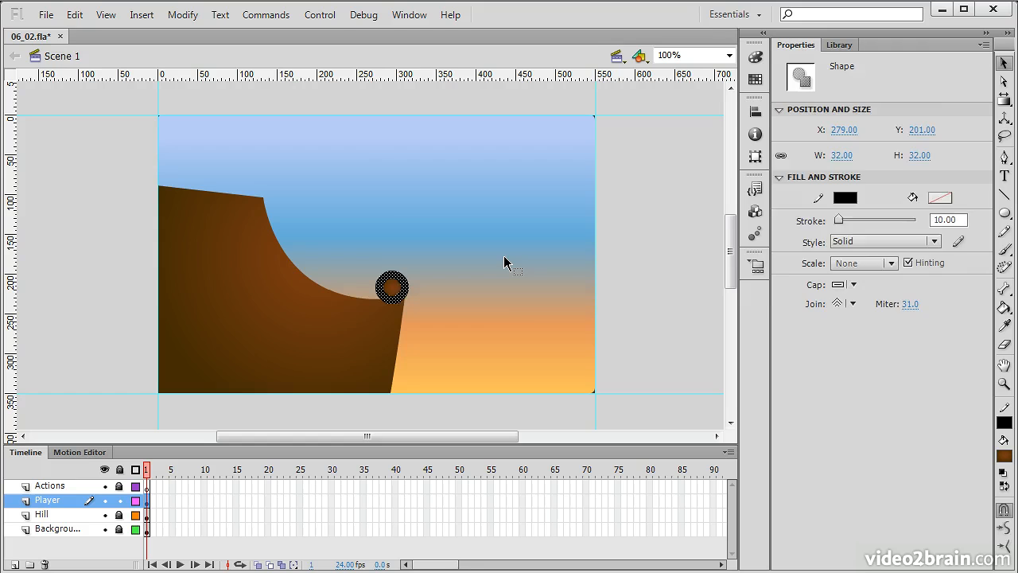
key(Delete)
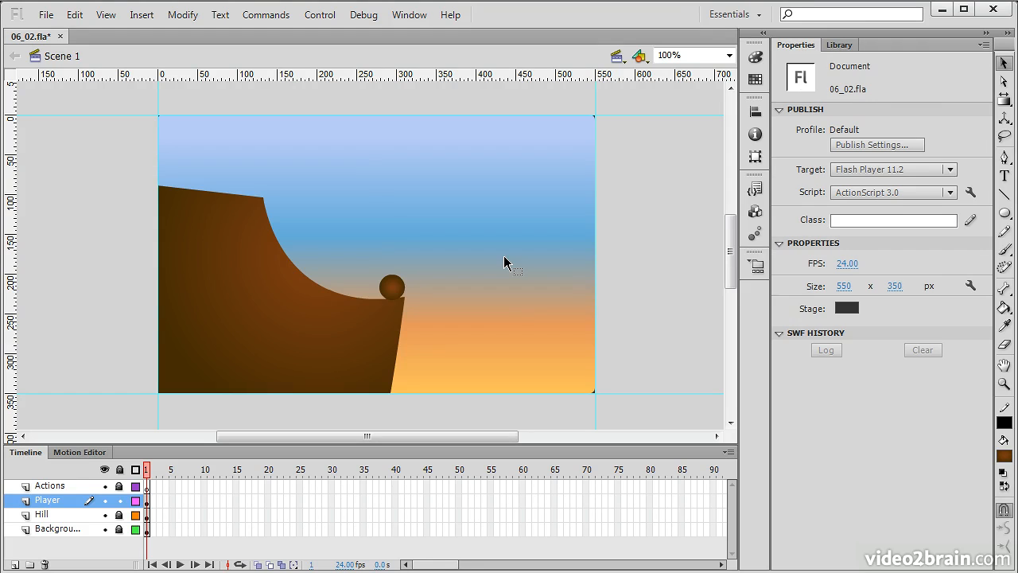
Select the ball and change its radial gradient's center color to bright green 6DDE4B
click(394, 291)
click(729, 55)
click(666, 143)
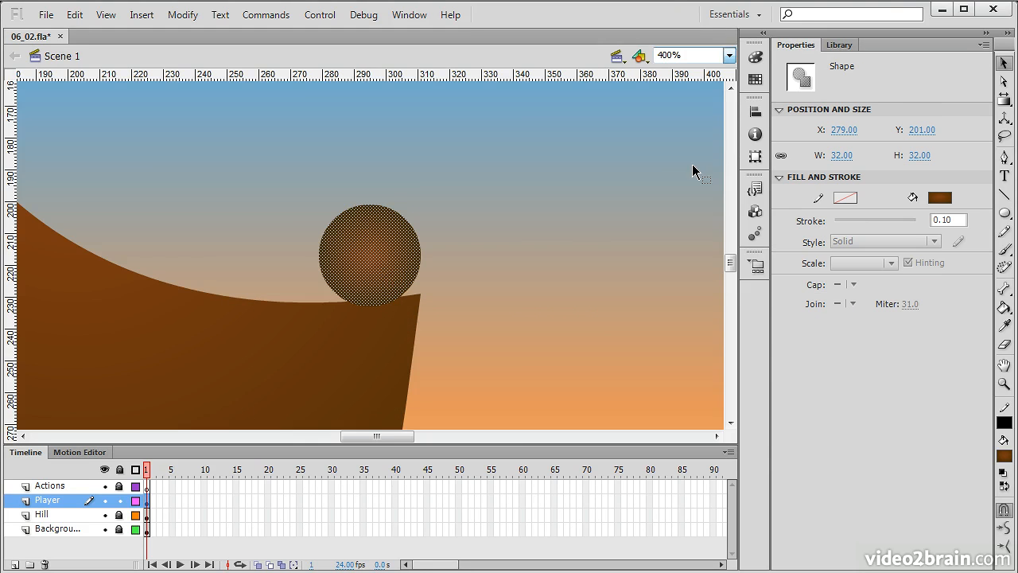
click(457, 287)
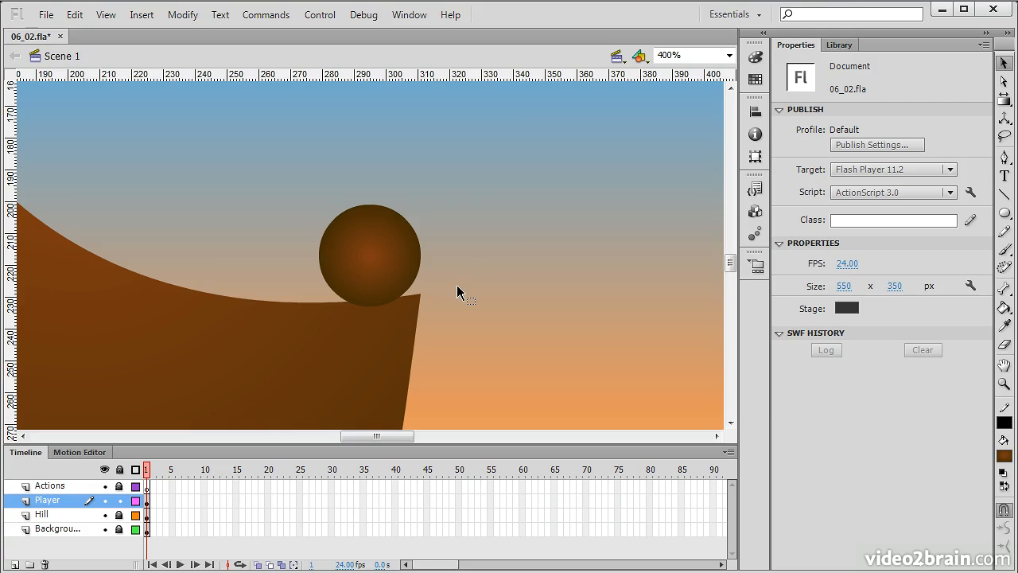
click(374, 256)
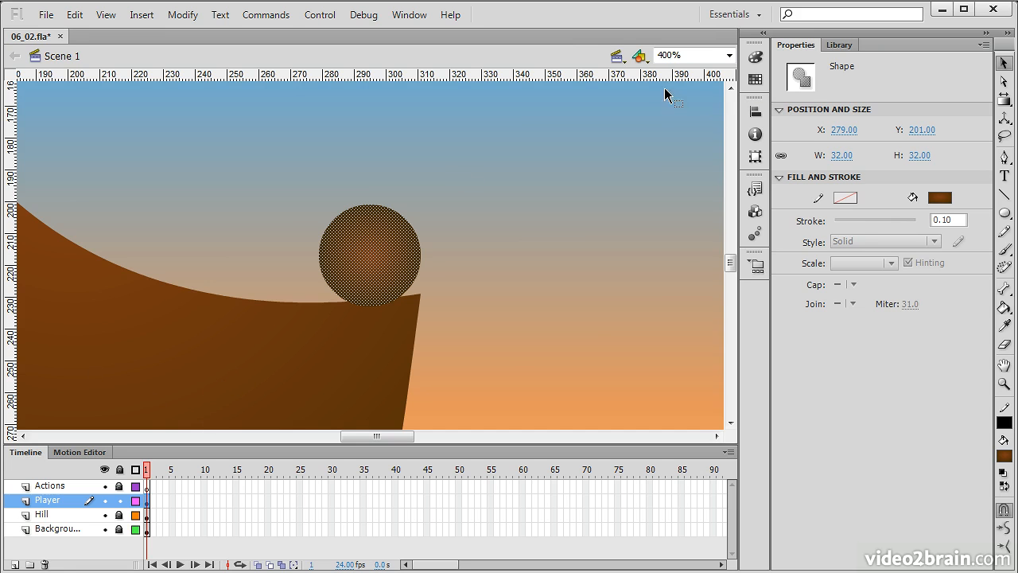
click(756, 58)
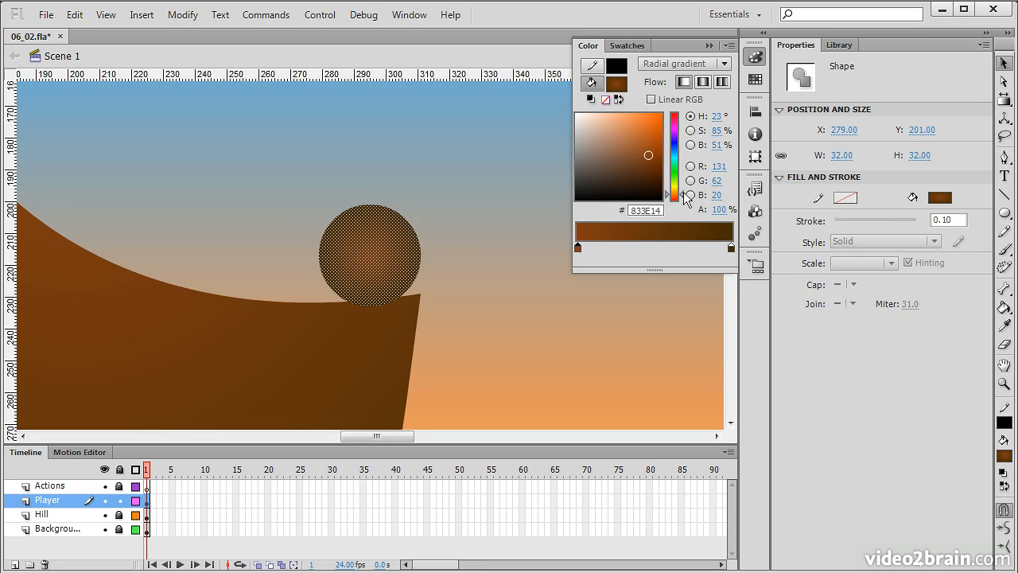
click(649, 152)
drag(649, 153, 640, 127)
drag(682, 194, 682, 175)
drag(631, 129, 632, 124)
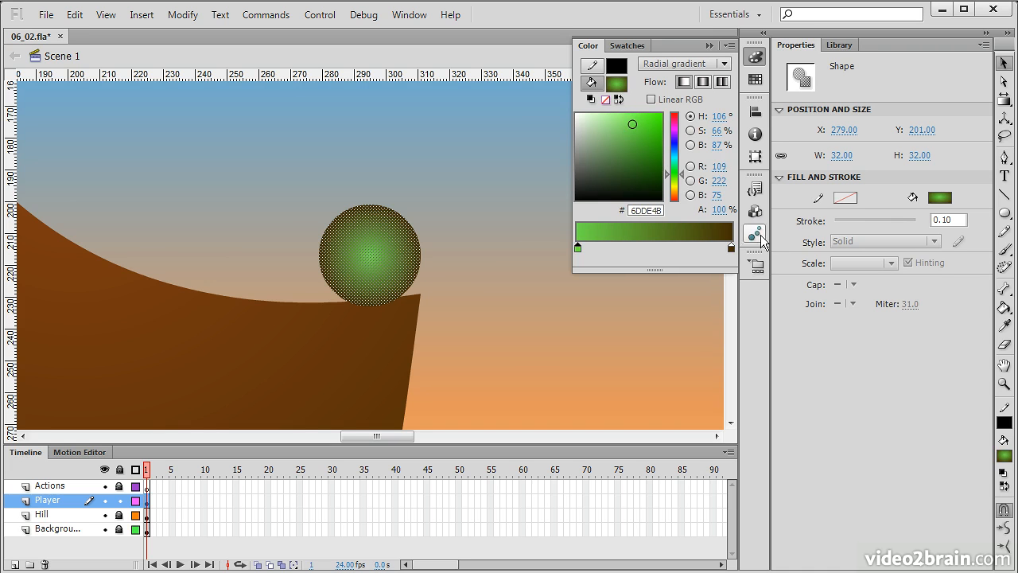
Set the ball gradient's outer color stop to a dark green
click(732, 247)
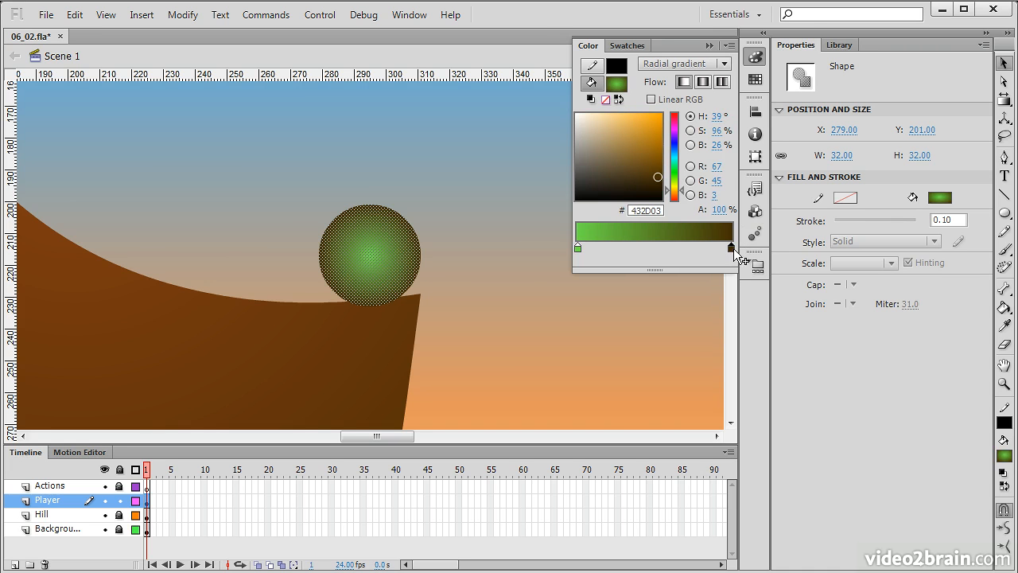
click(677, 171)
click(657, 139)
click(709, 45)
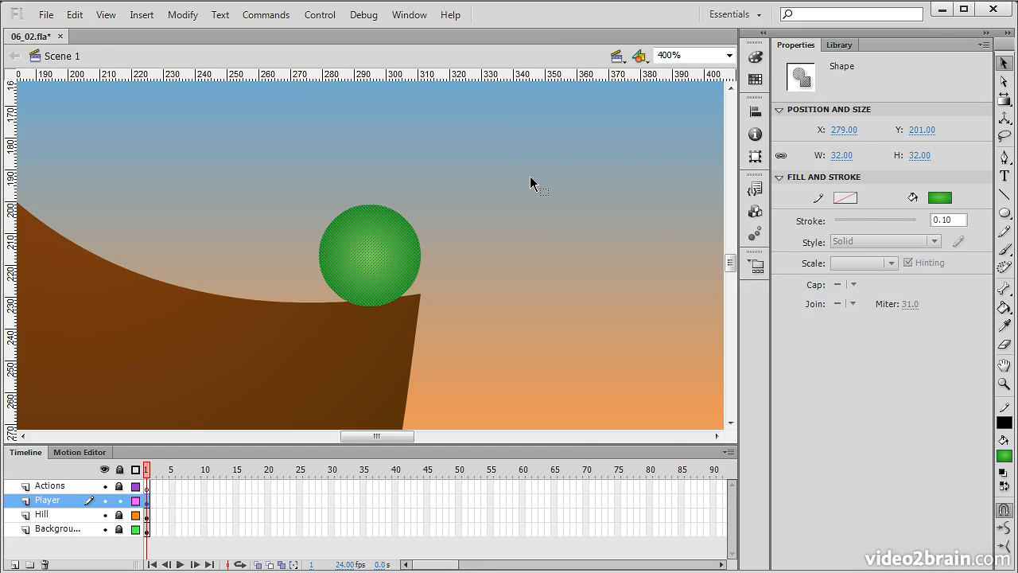
Deselect the ball and save the document
click(550, 229)
key(ctrl+s)
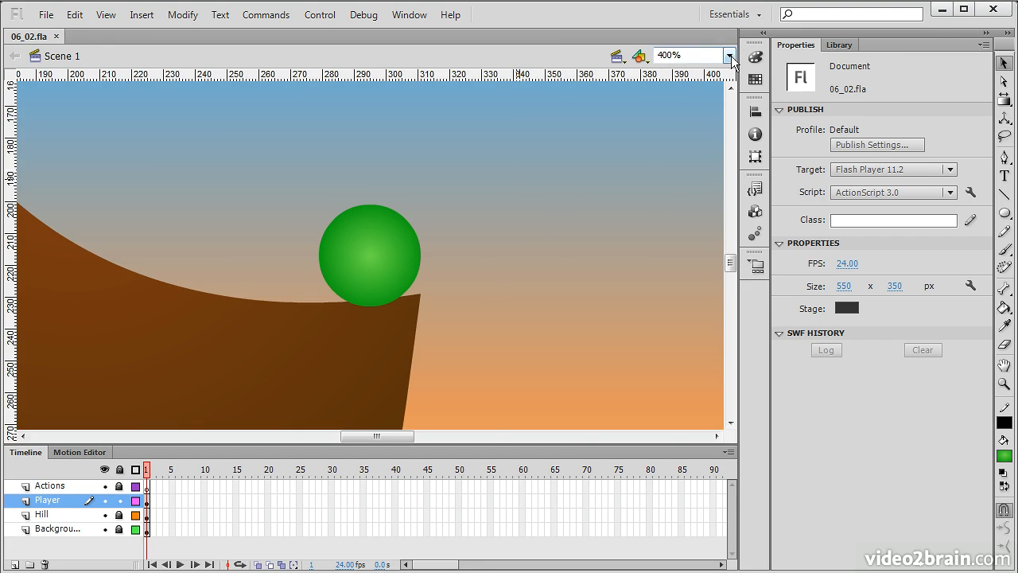
click(729, 55)
click(697, 92)
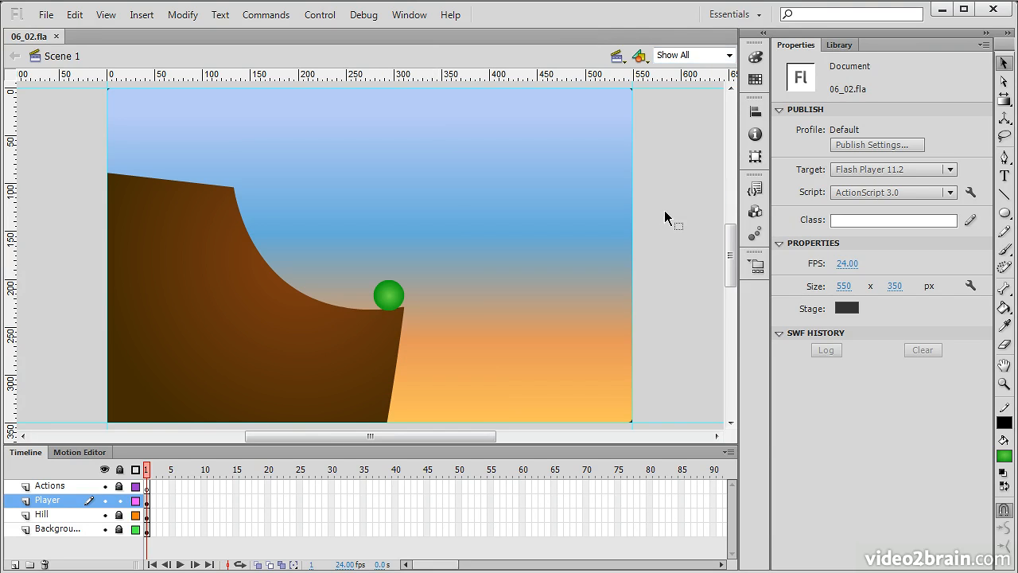